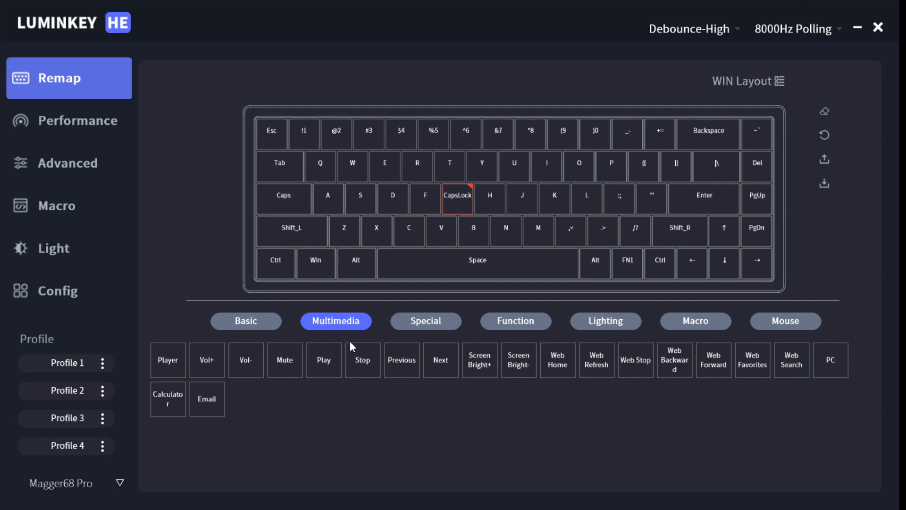
Look through the Special, Function, Lighting, Macro and Mouse remapping key sets, and open the performance settings
click(428, 325)
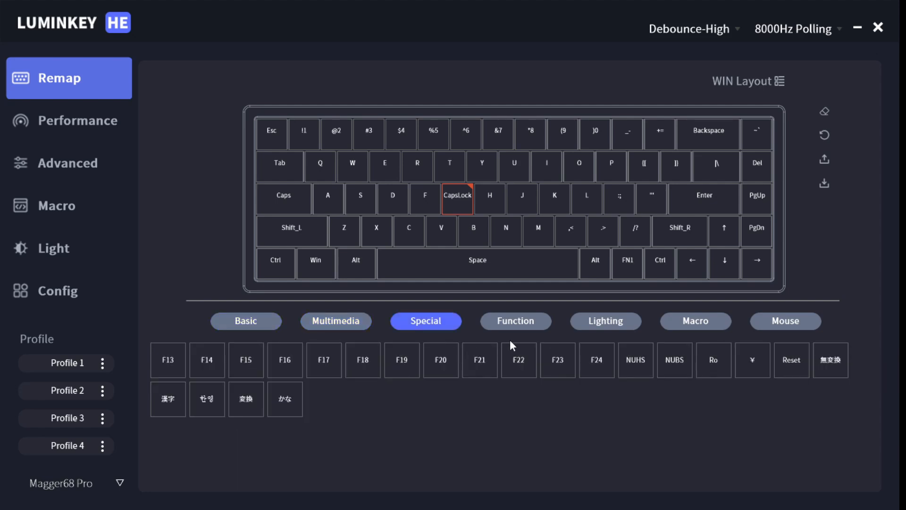
click(535, 321)
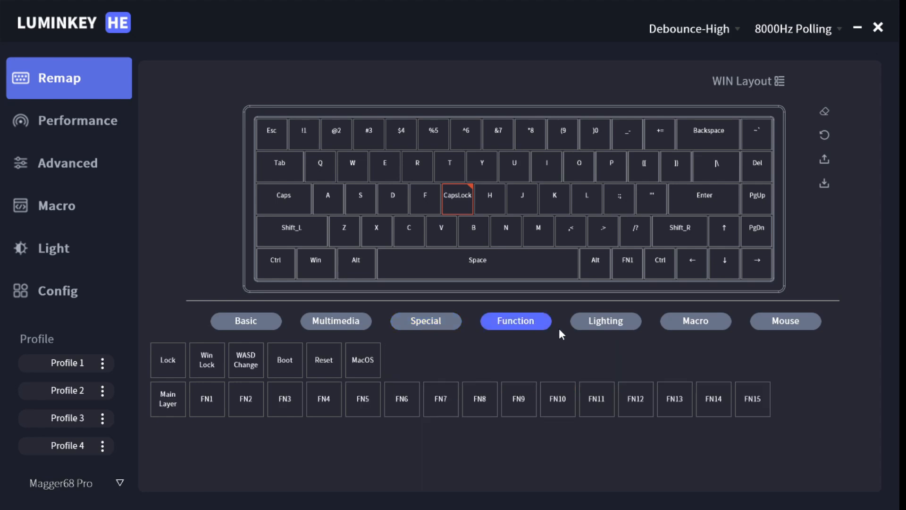
click(606, 325)
click(708, 325)
click(767, 332)
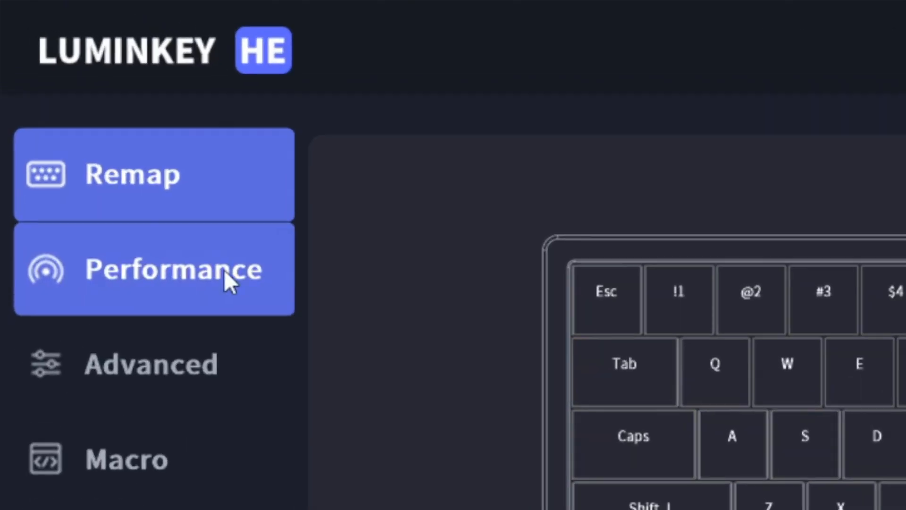
click(101, 124)
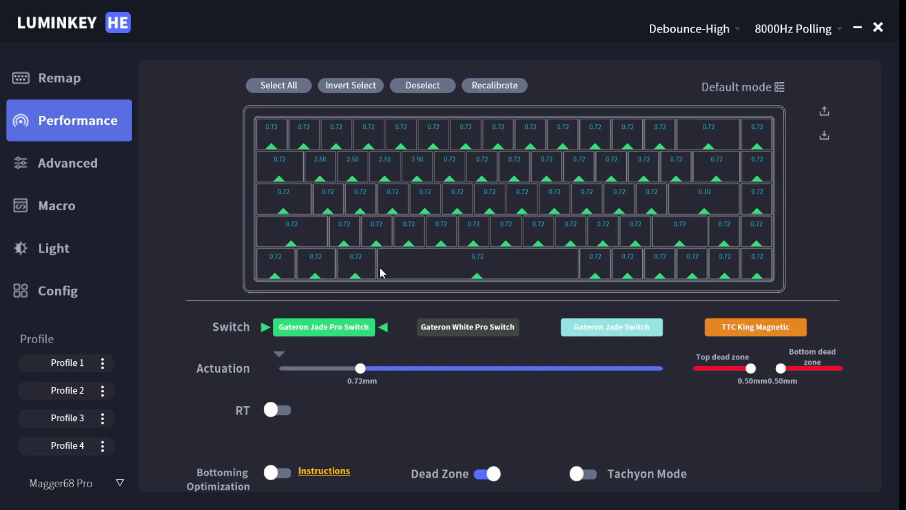
Set the actuation of the Q, W, E and R keys to 1.58 mm
click(382, 168)
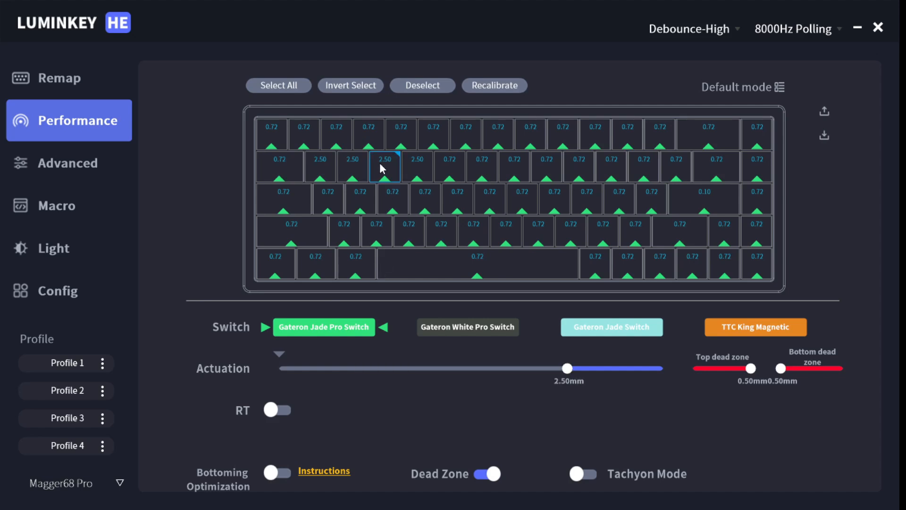
click(319, 173)
click(352, 170)
click(417, 170)
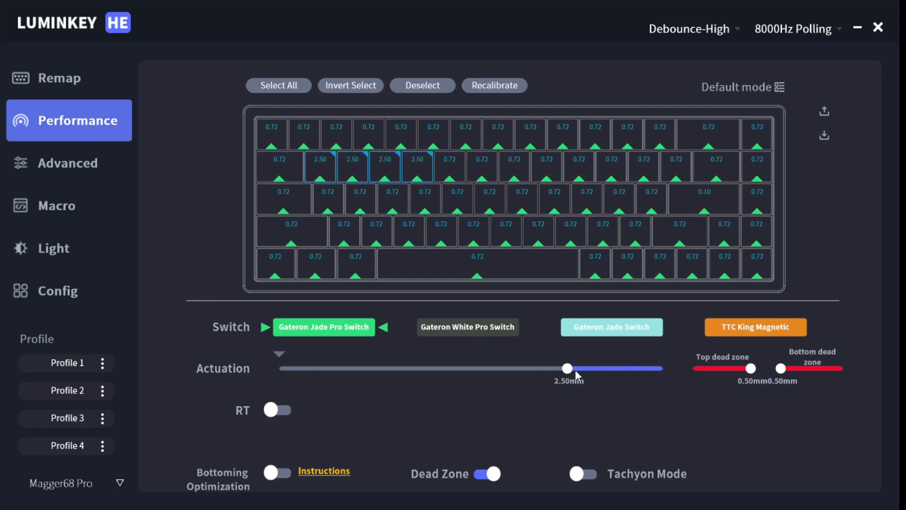
drag(574, 370, 504, 369)
With only the Q and Esc keys selected, turn off Dead Zone and set their actuation to 0.92 mm
click(424, 173)
click(386, 172)
click(355, 170)
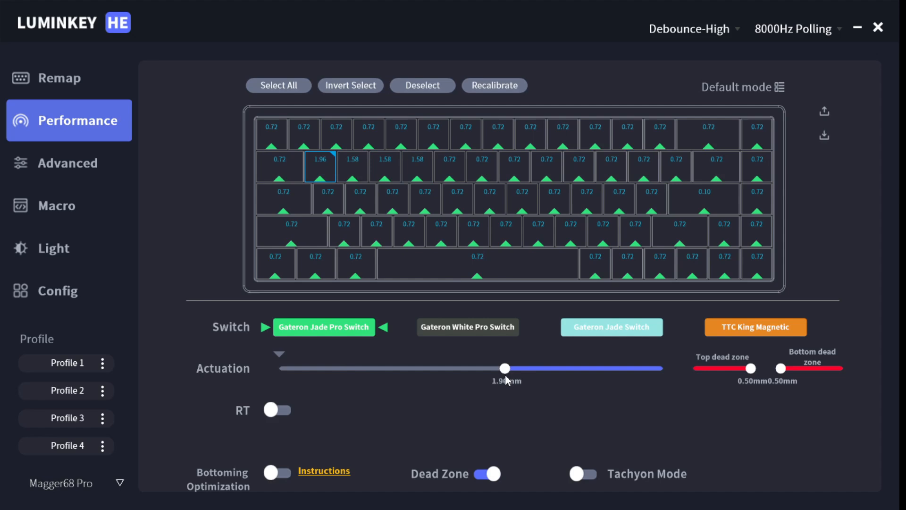
click(276, 143)
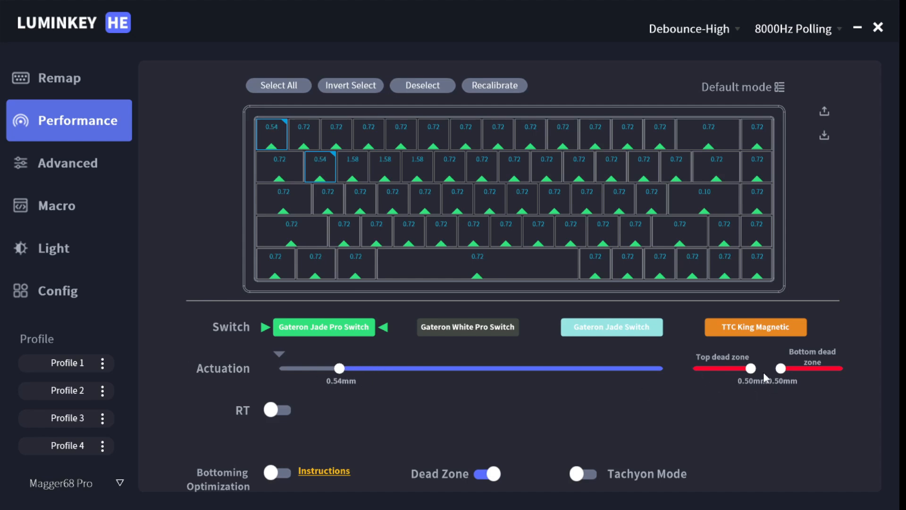
click(493, 474)
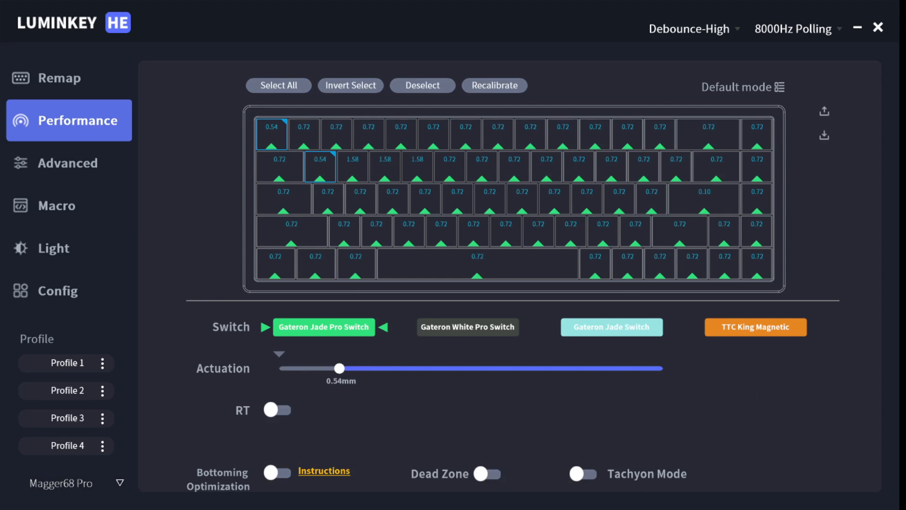
drag(339, 368, 218, 367)
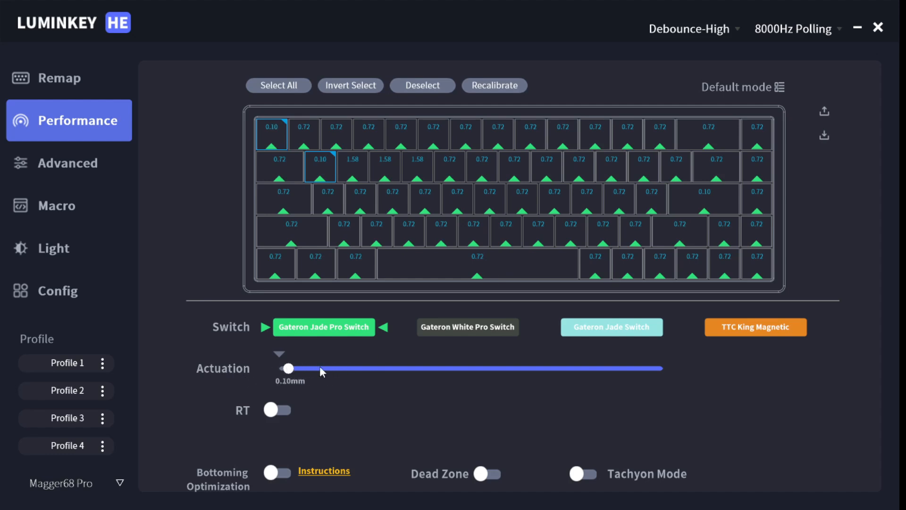
drag(288, 368, 383, 378)
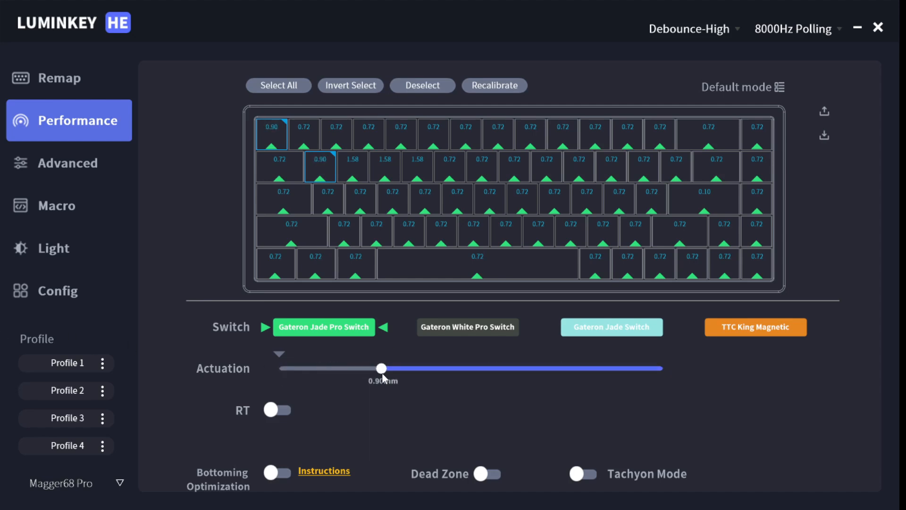
Enable RT for the Esc and Q keys with press sensitivity 1.70 mm and release sensitivity 1.14 mm
click(282, 411)
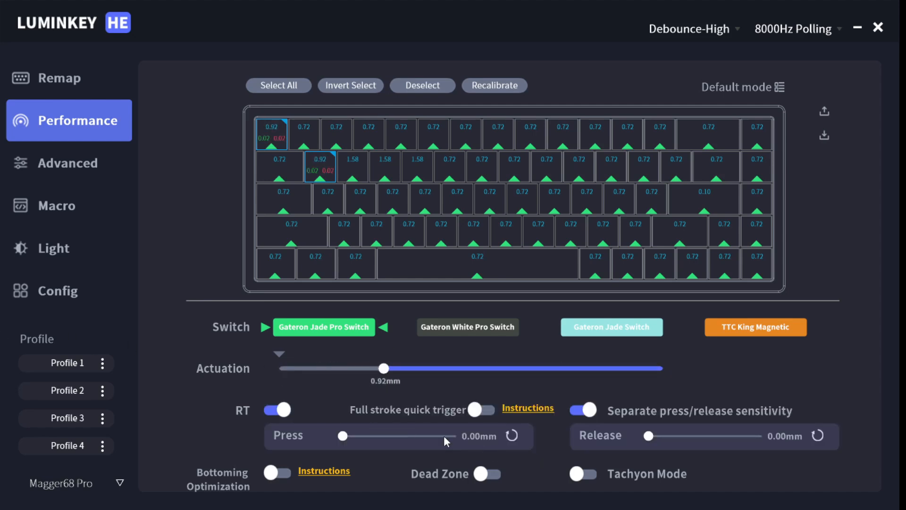
drag(342, 438, 381, 436)
drag(382, 436, 441, 436)
drag(648, 436, 713, 438)
drag(442, 436, 427, 437)
drag(714, 437, 705, 438)
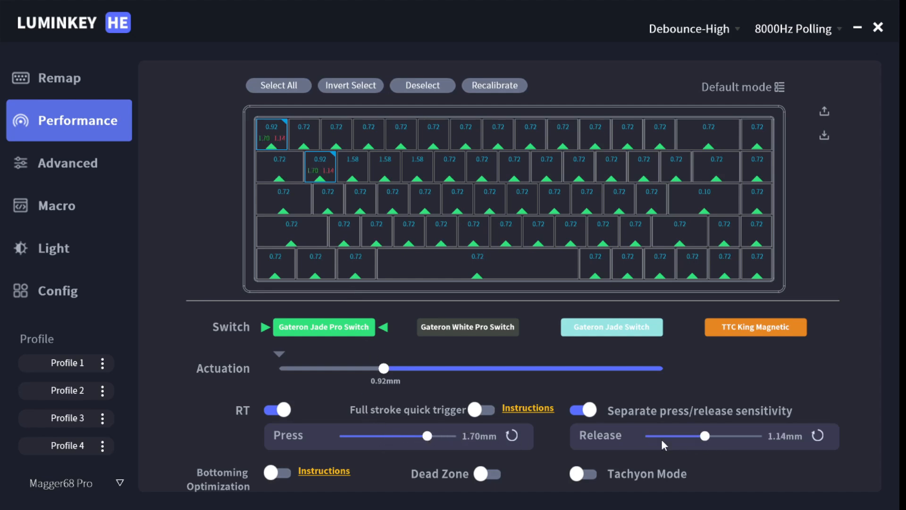
Replace Q with W in the selection, set press sensitivity to 1.40 mm for Esc and W, and lower their release sensitivity
drag(428, 436, 412, 436)
click(320, 167)
click(352, 166)
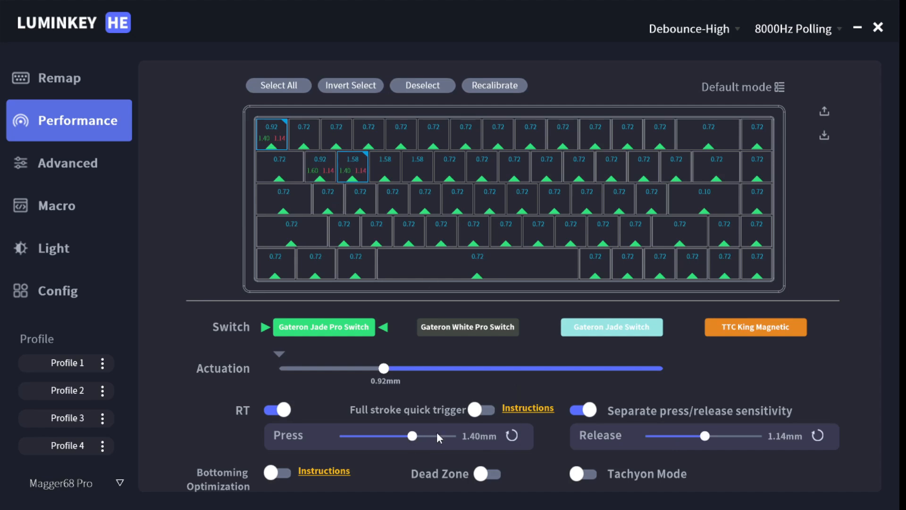
drag(705, 436, 671, 436)
Apply the Valorant performance preset to the Esc and W keys, and try other presets from the mode list
click(740, 87)
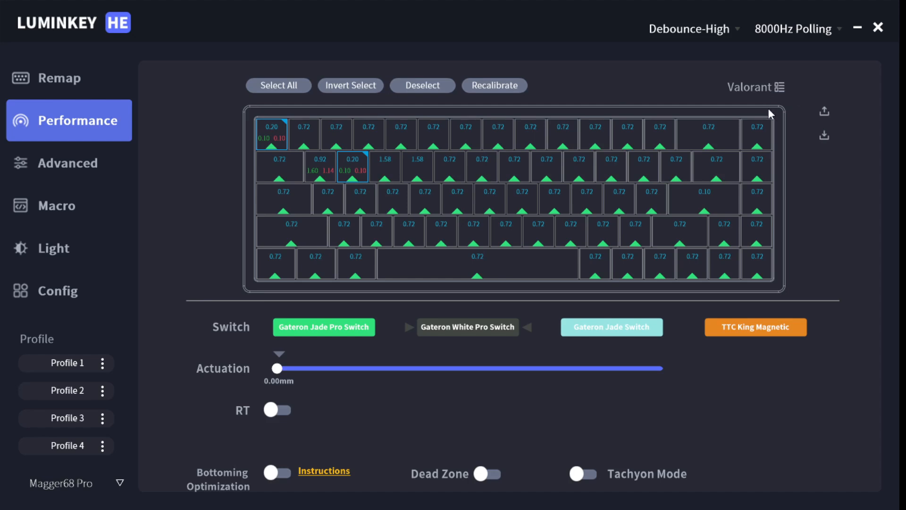
click(778, 90)
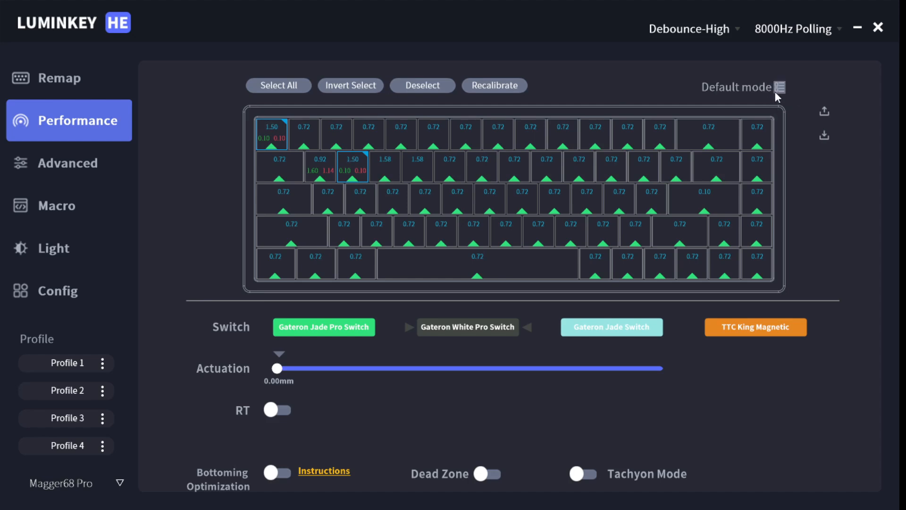
click(774, 127)
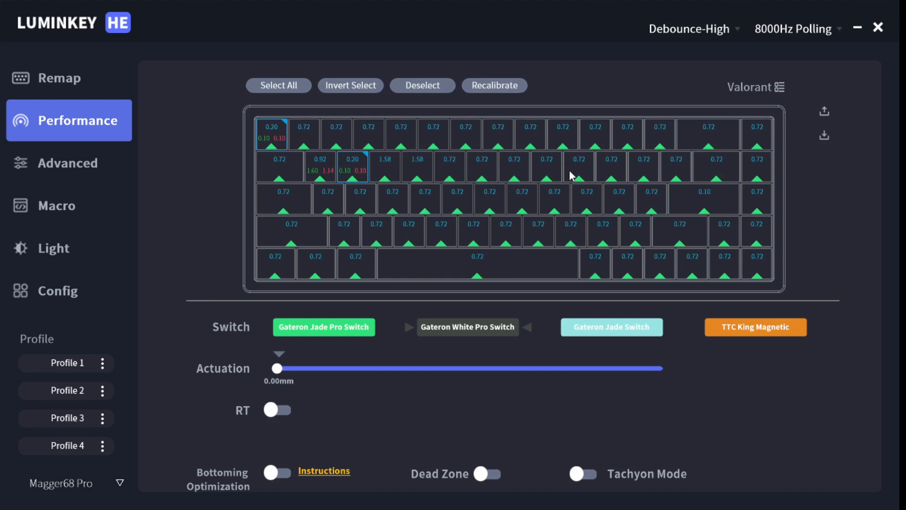
click(774, 139)
click(768, 184)
click(772, 92)
click(765, 177)
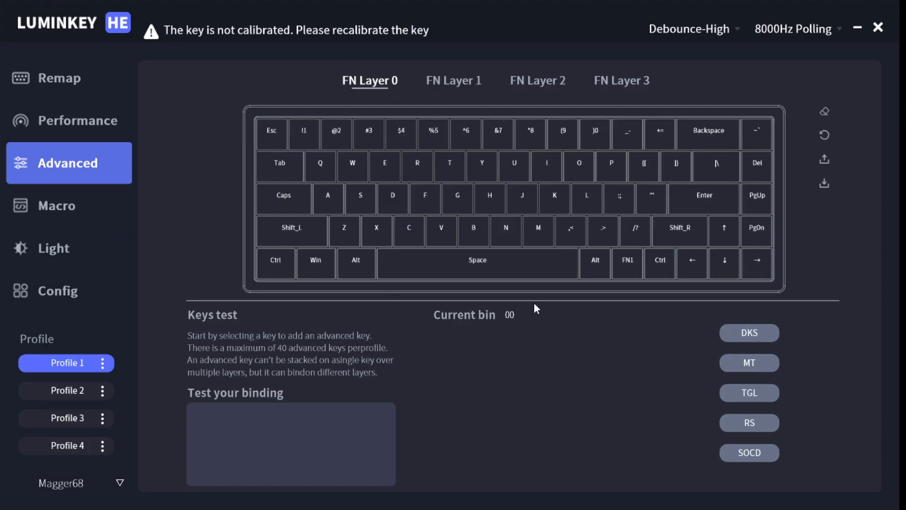
Start a DKS advanced binding on the A key in FN Layer 0 and continue to its trigger setup
click(109, 124)
click(114, 167)
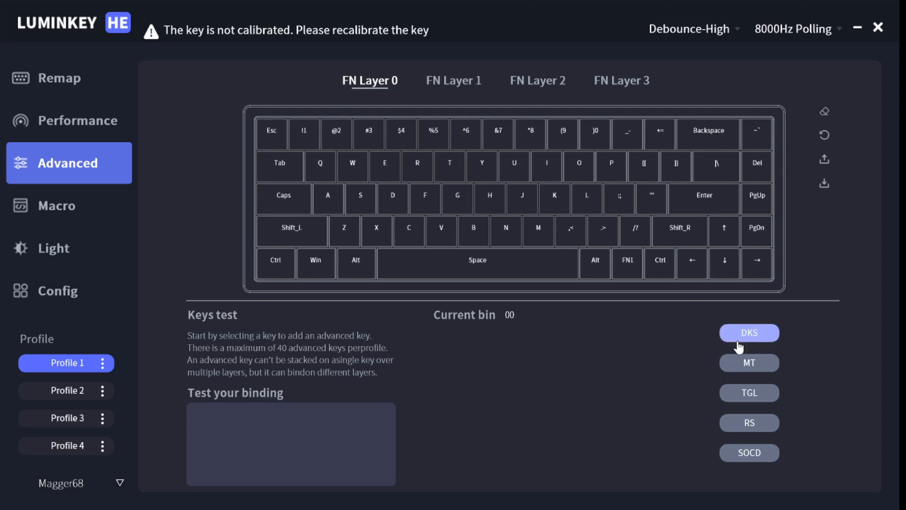
click(749, 332)
drag(468, 430, 333, 208)
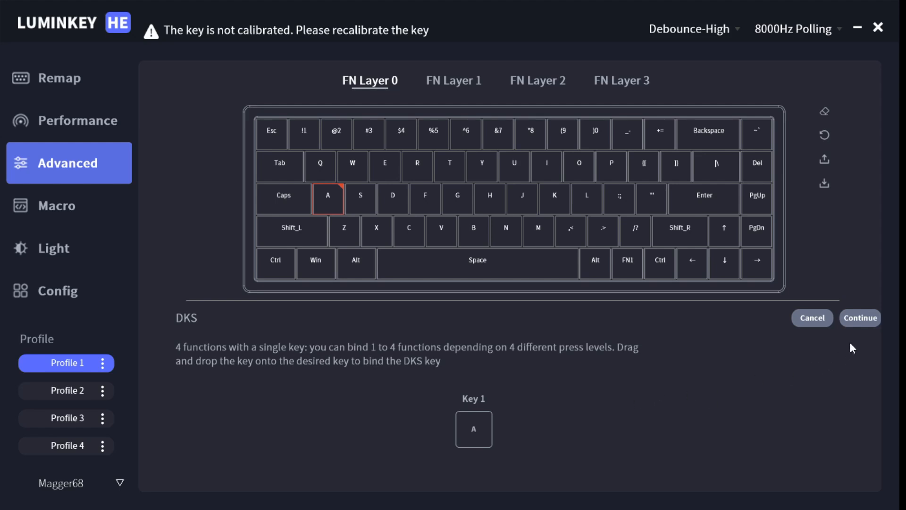
click(860, 318)
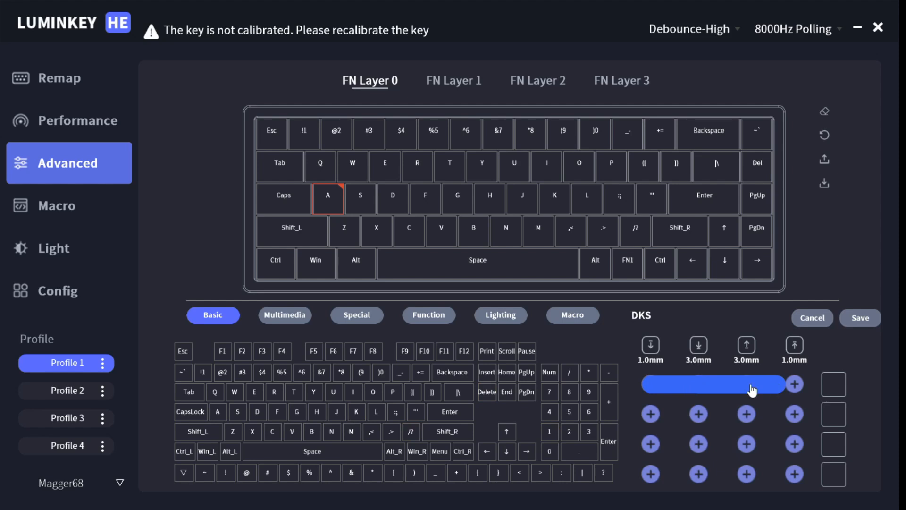
click(659, 389)
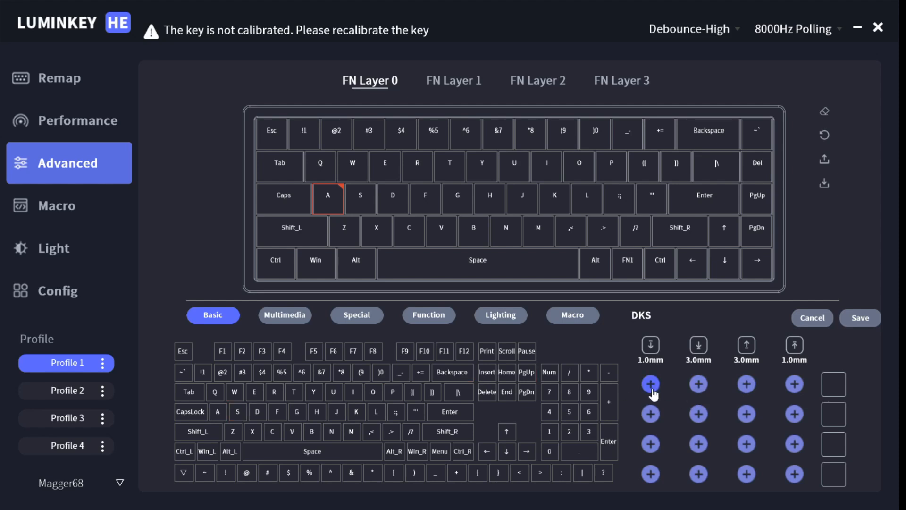
drag(650, 383, 738, 414)
drag(746, 443, 786, 446)
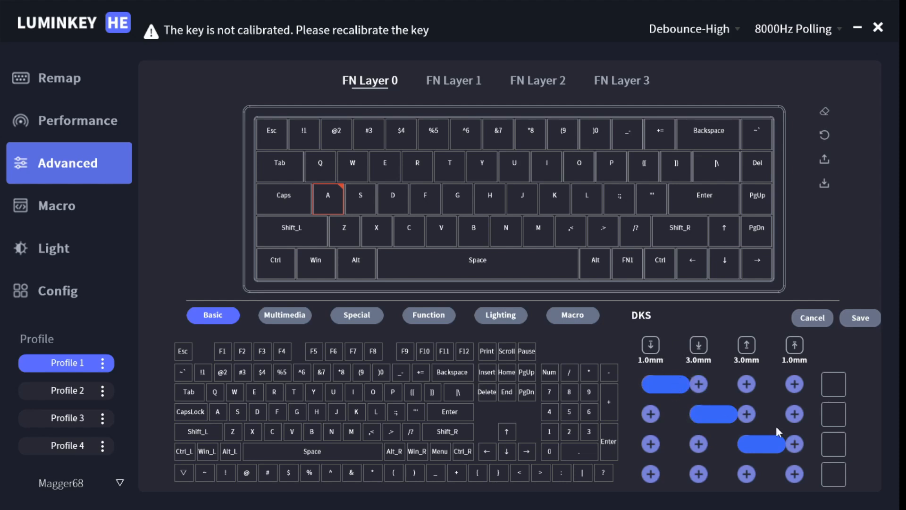
click(763, 446)
click(708, 418)
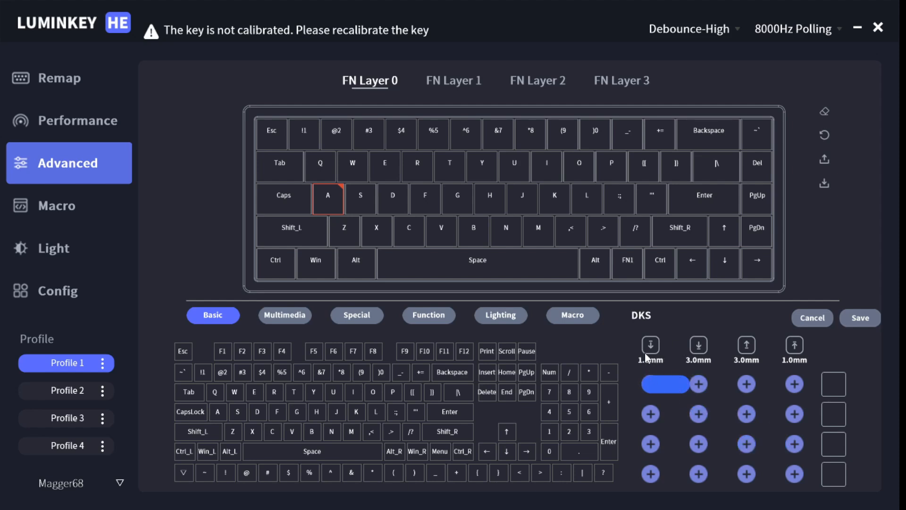
click(679, 388)
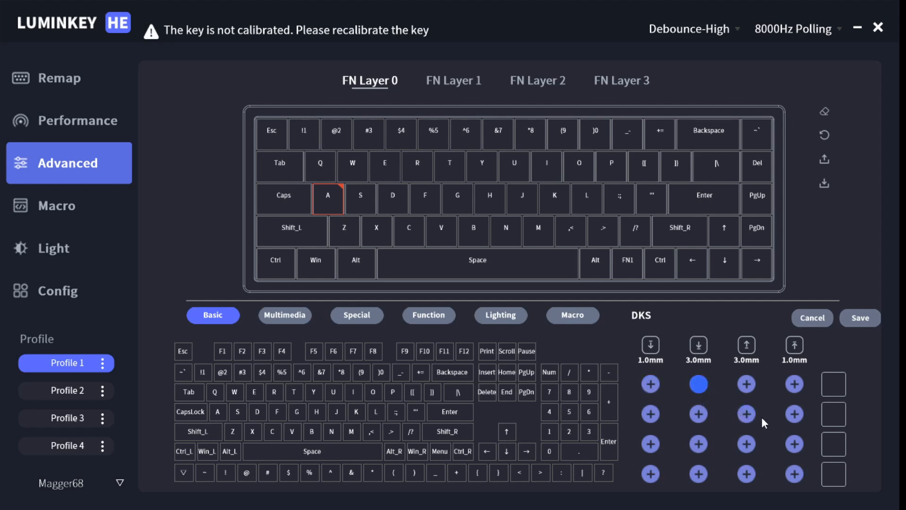
Stagger the trigger bars across the first three DKS rows, bind Q, W, E and R to the four rows, and save
drag(650, 383, 795, 444)
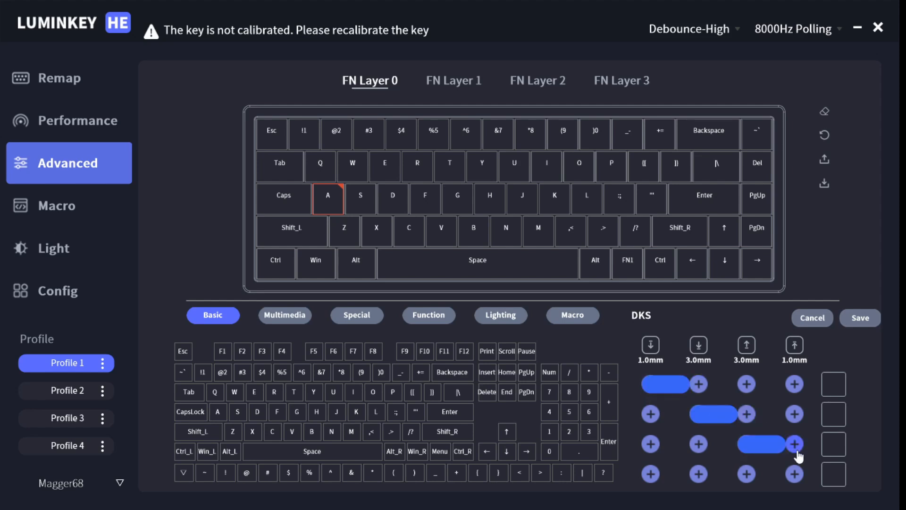
click(830, 389)
click(214, 396)
click(831, 415)
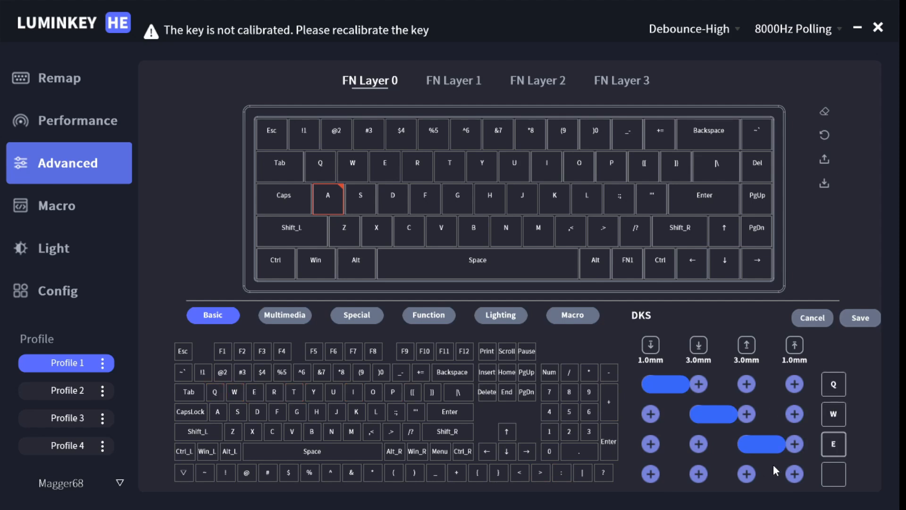
key(r)
click(859, 318)
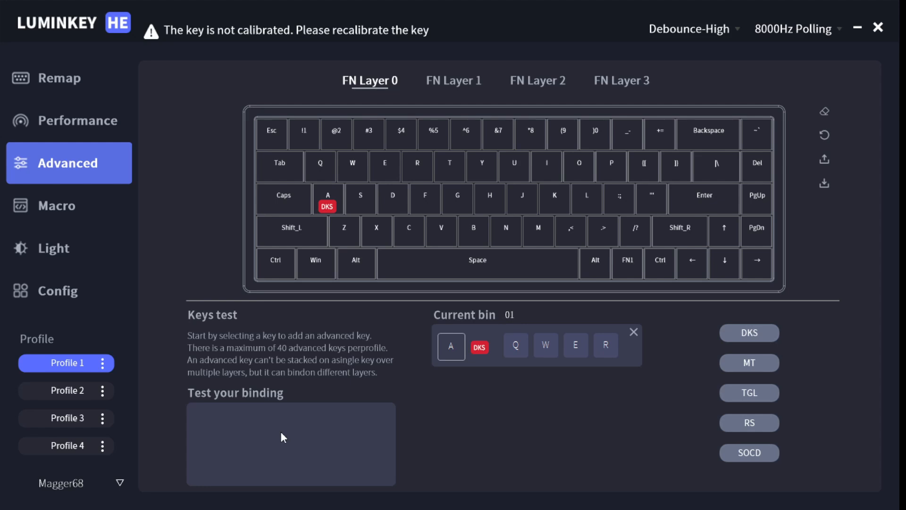
Test the A key's DKS binding by actuating it repeatedly at different press depths
key(q)
key(q)
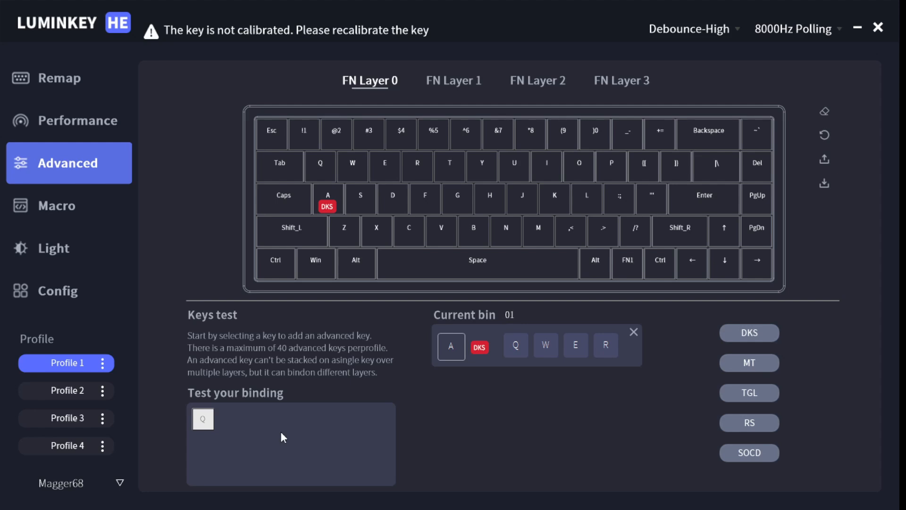
key(w)
key(e)
key(w)
key(e)
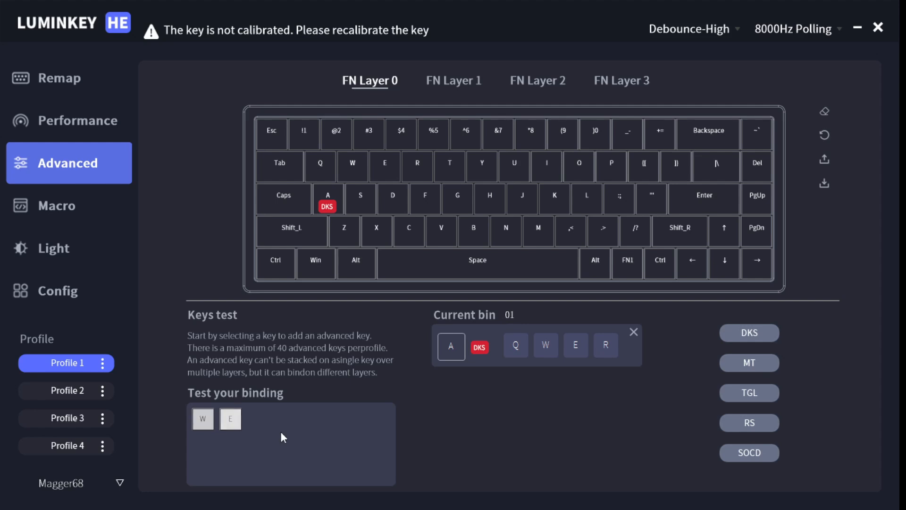
key(q)
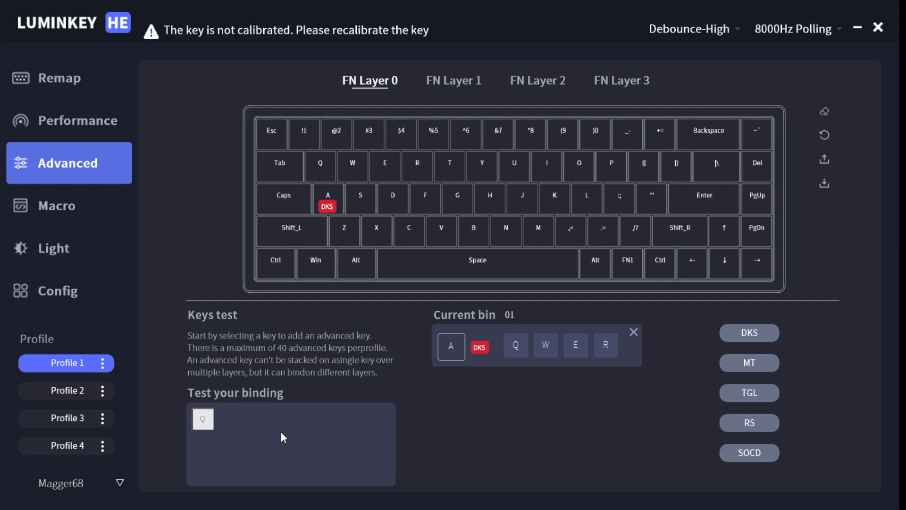
key(w)
key(e)
key(w)
key(e)
key(r)
key(q)
key(w)
key(e)
key(r)
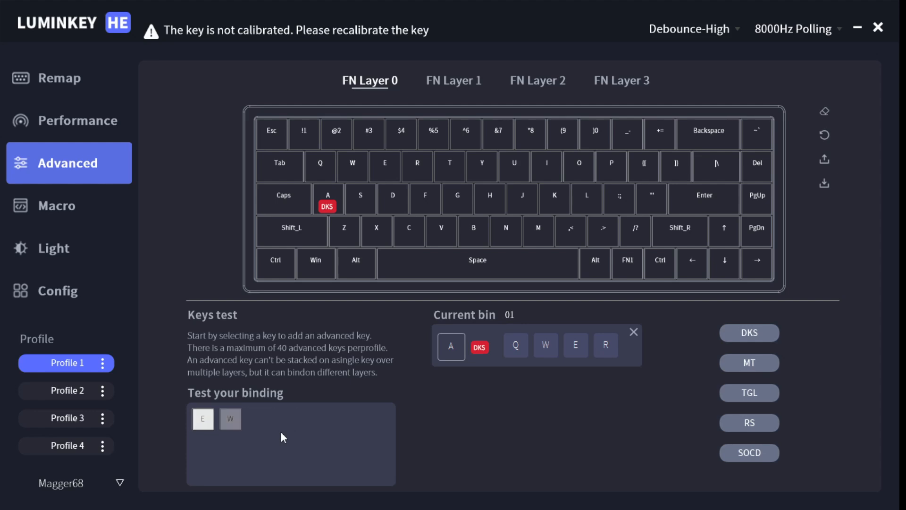
key(q)
key(w)
key(e)
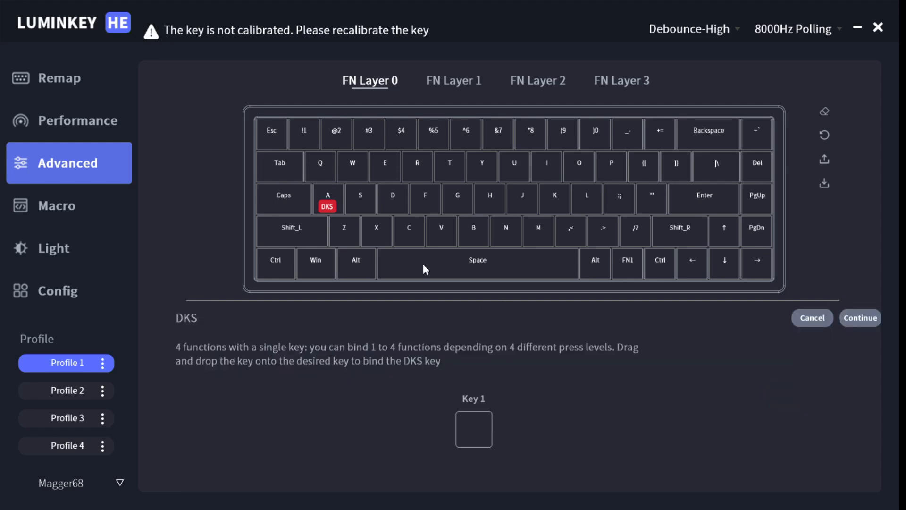
Add a DKS binding to the S key, with Y on the 3.0 mm press trigger and U on the last release trigger, and save
click(371, 198)
click(860, 318)
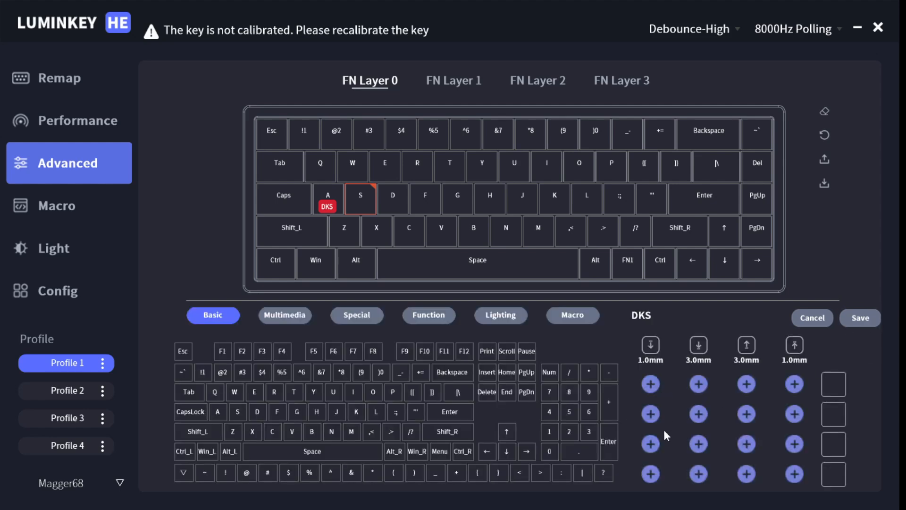
click(651, 384)
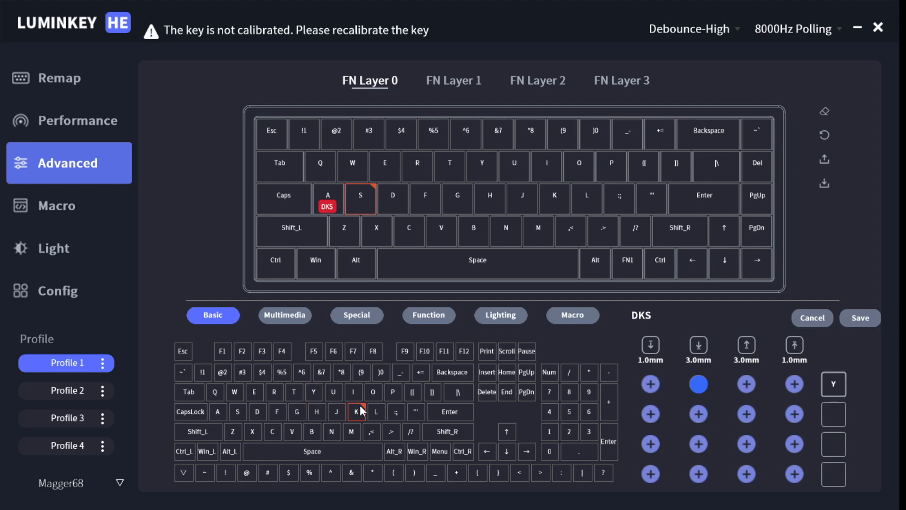
click(795, 414)
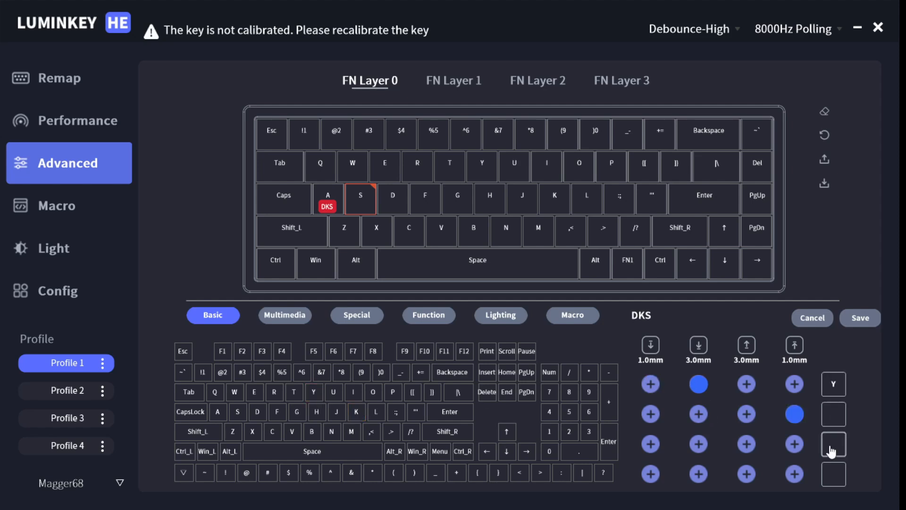
click(334, 393)
click(860, 317)
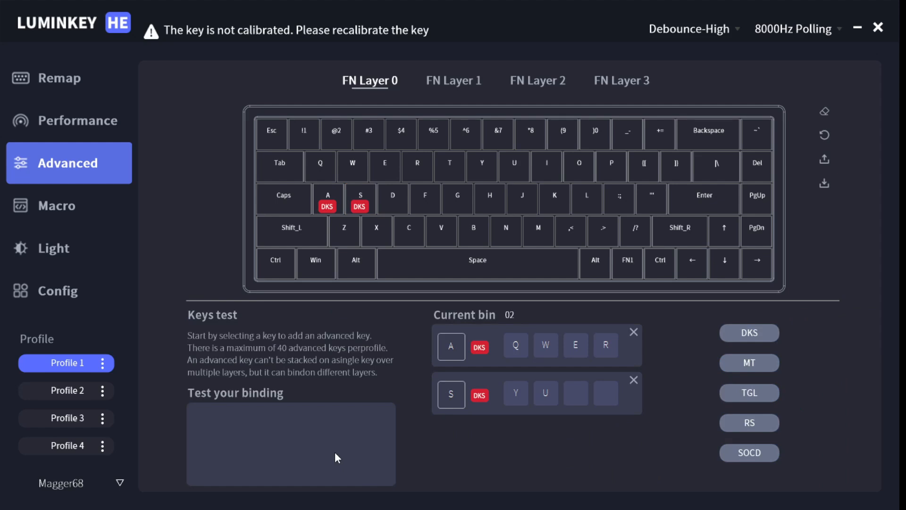
Test the S key's DKS binding and remove the DKS bindings of both S and A
key(u)
key(u)
click(634, 380)
click(634, 331)
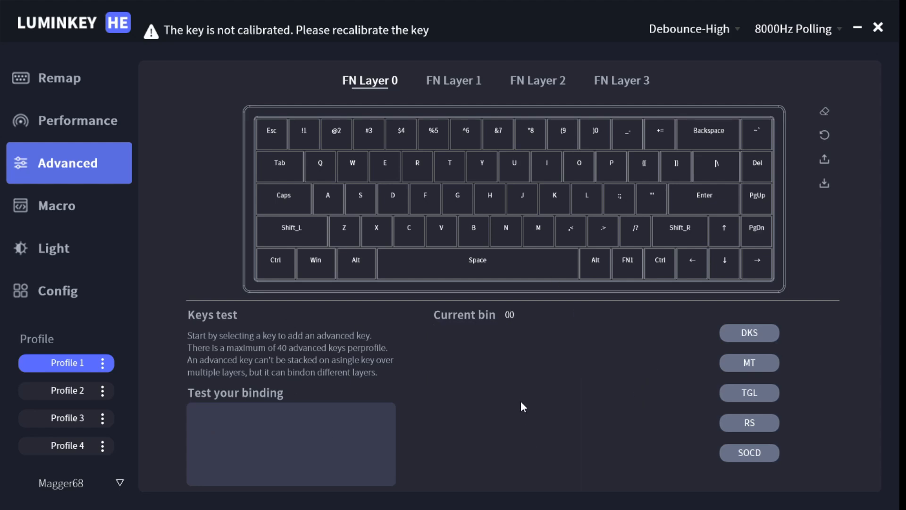
Add an MT binding to the G key with L on click and O on hold, shorten the hold time slightly, and save
click(764, 368)
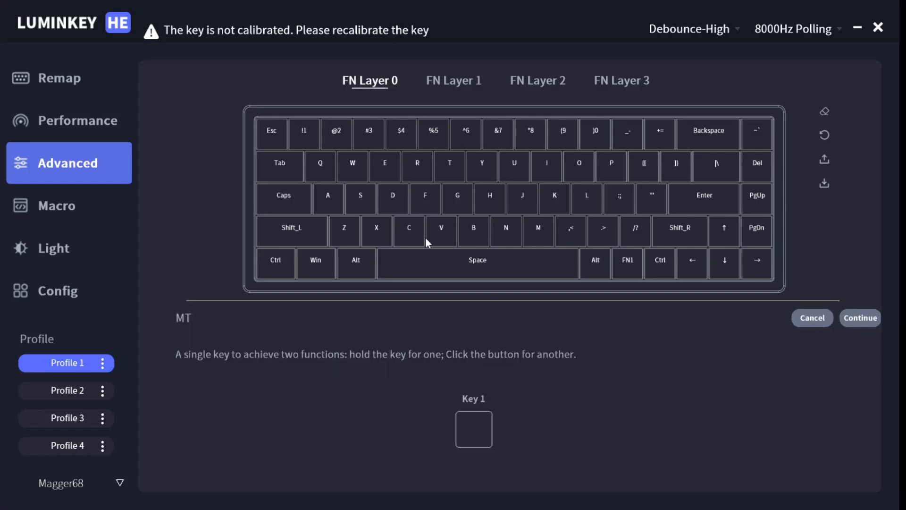
click(469, 202)
click(858, 318)
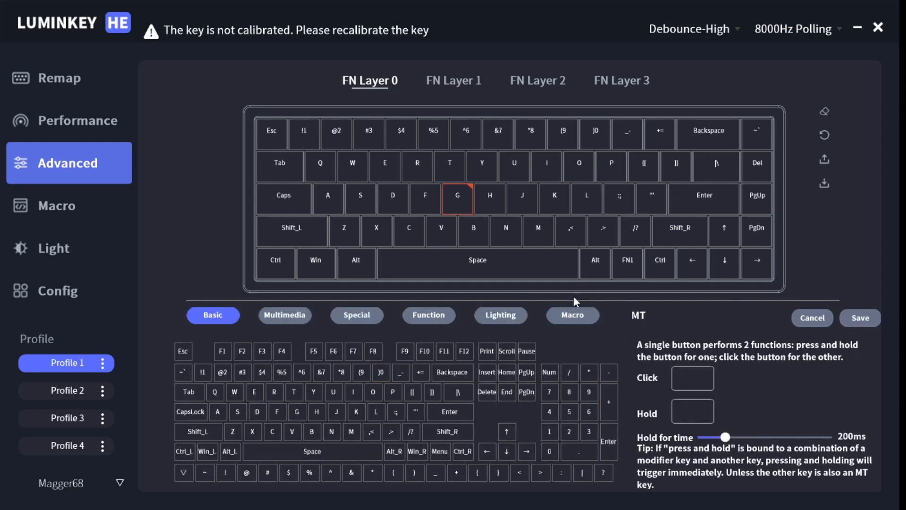
click(698, 379)
click(376, 412)
click(693, 420)
click(376, 412)
mouse_move(726, 438)
mouse_down()
mouse_move(706, 438)
mouse_move(717, 439)
mouse_up()
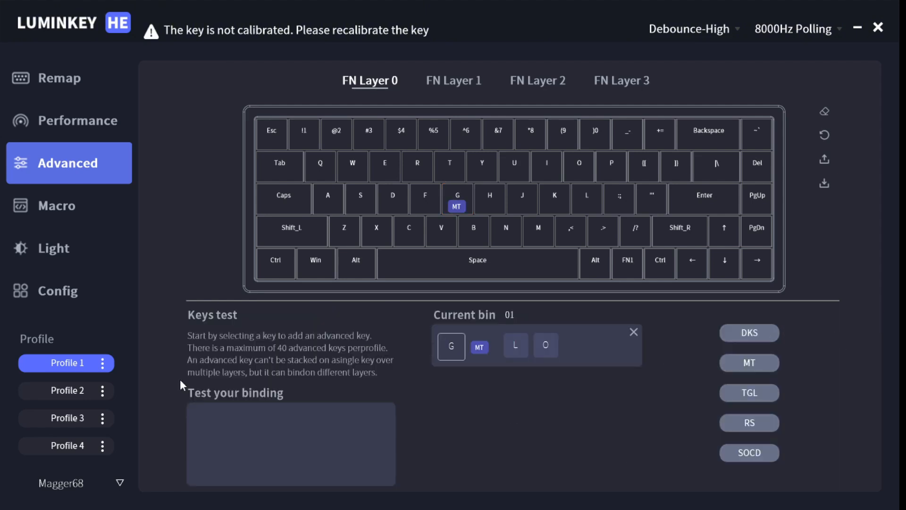
Test the G key's MT binding with both short taps and a longer hold
key(g)
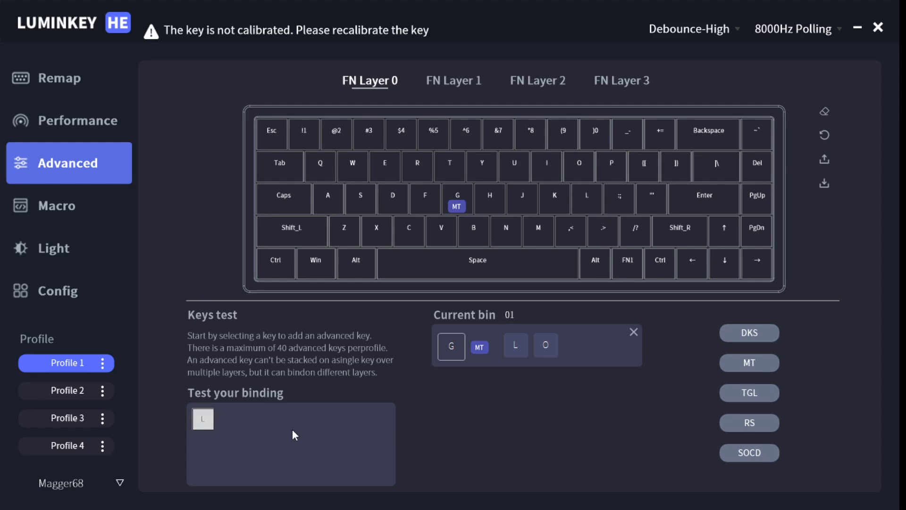
key(g)
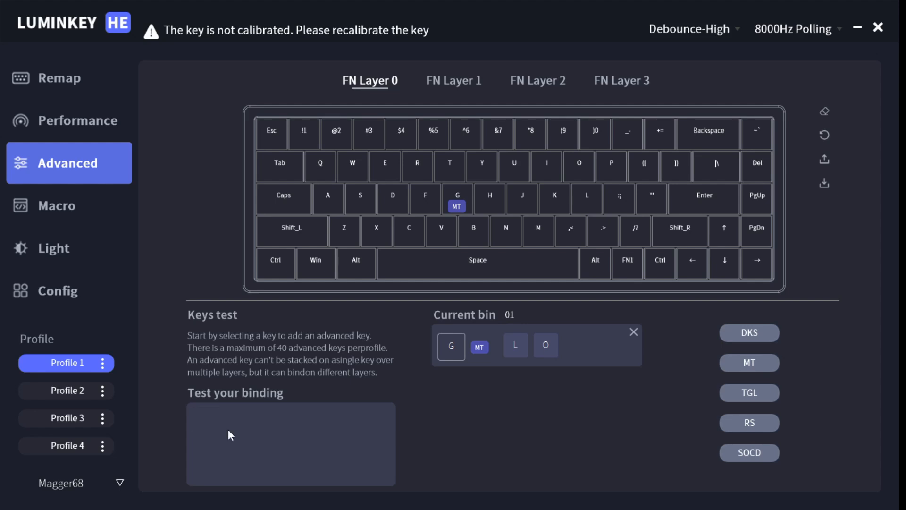
key(g)
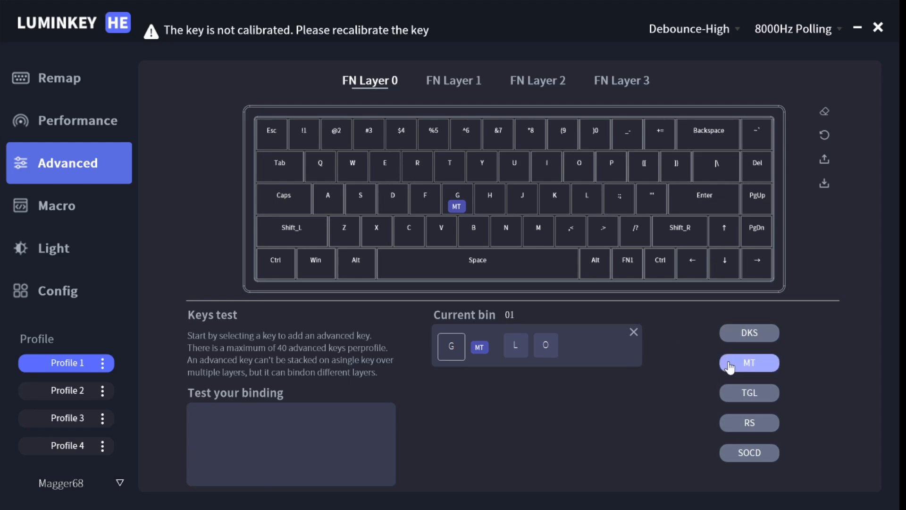
Add a TGL binding to the K key that toggles J, save it, and test it
click(759, 394)
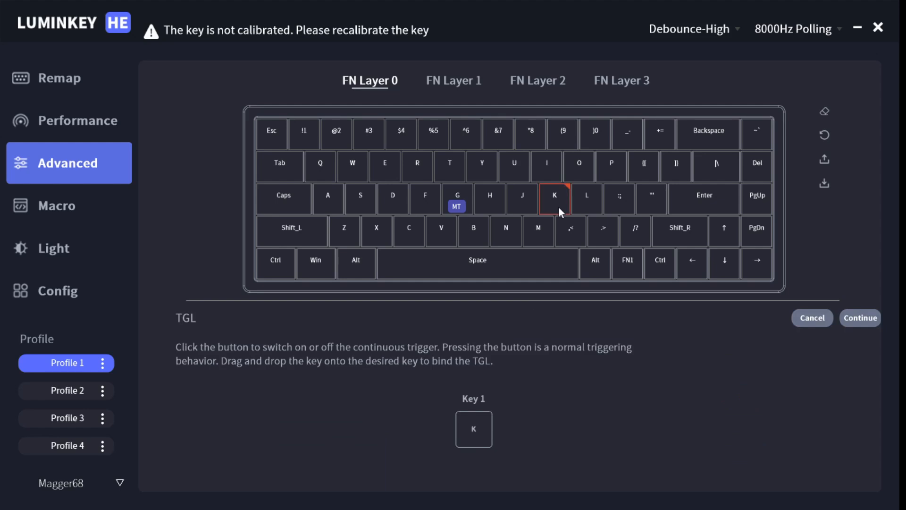
drag(558, 210, 477, 428)
click(869, 318)
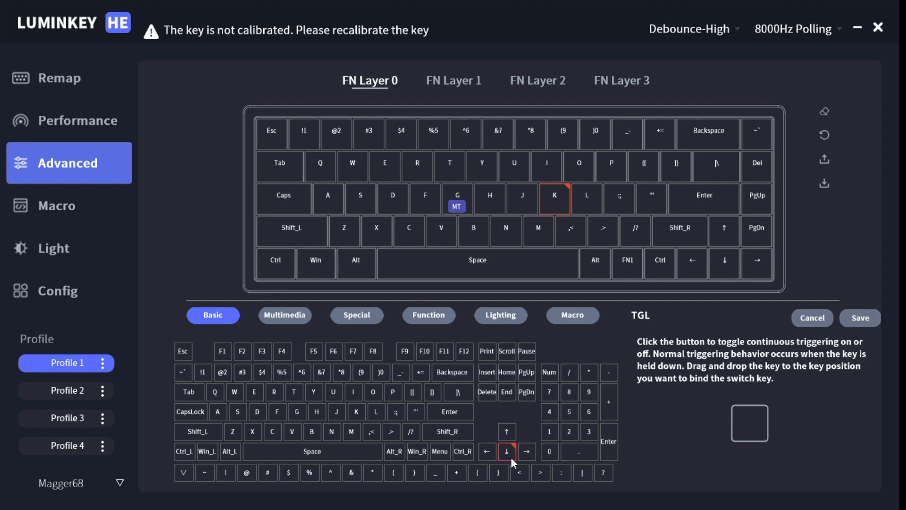
drag(340, 413, 749, 423)
click(862, 322)
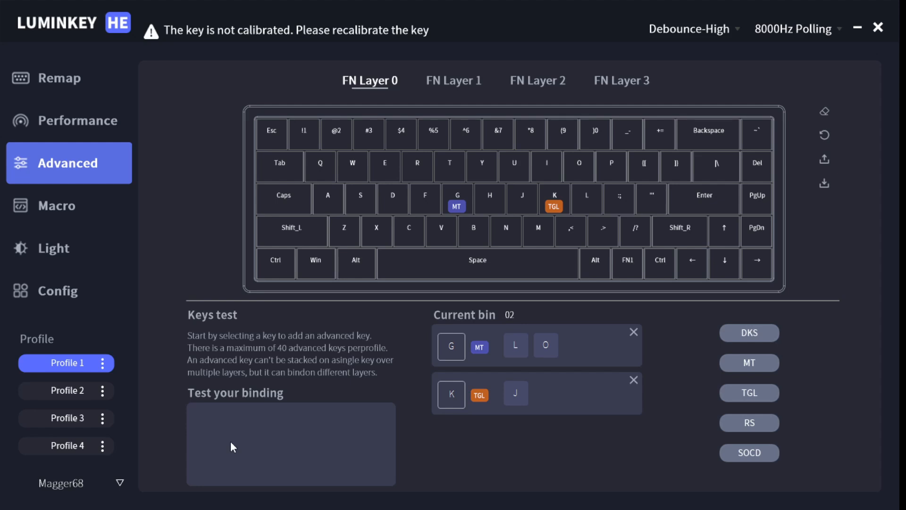
key(j)
Create an RS pair from the Z and X keys with a 0.50 mm actuation point, and reopen the saved pair and cancel it
click(754, 424)
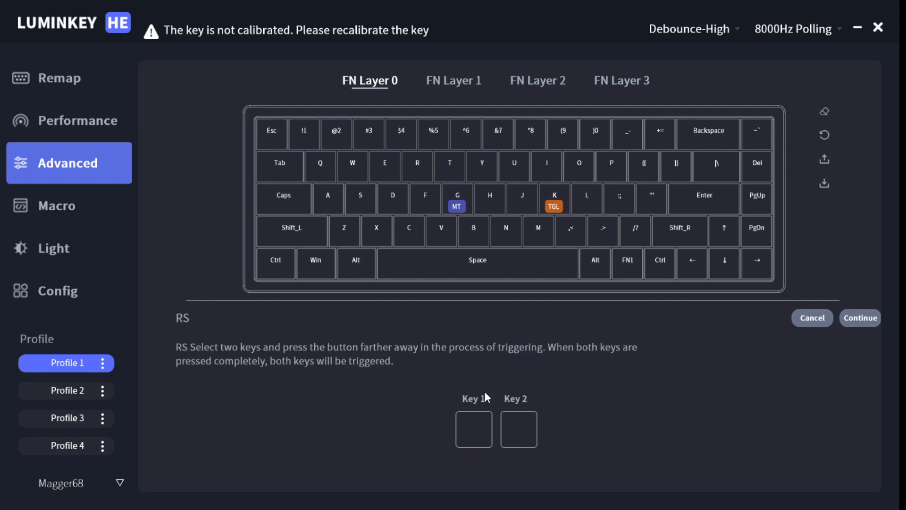
click(341, 234)
click(390, 227)
click(861, 318)
drag(522, 437, 429, 443)
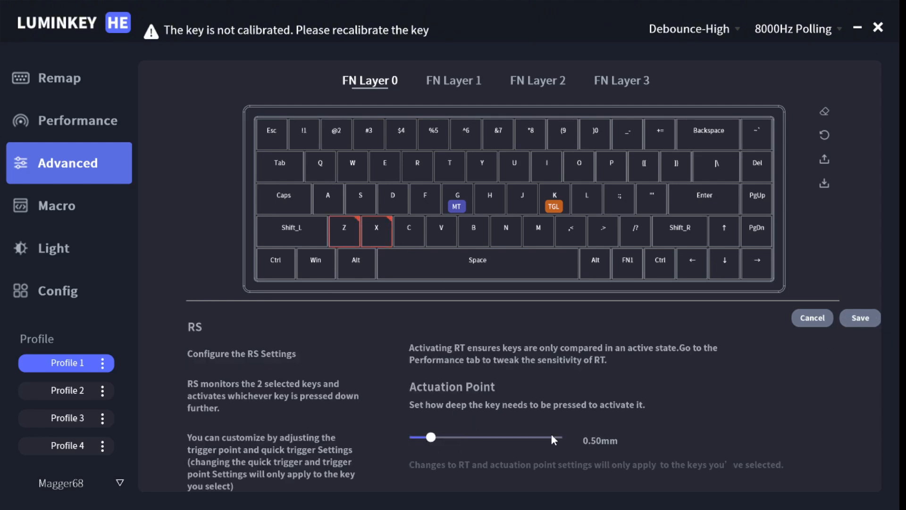
click(860, 317)
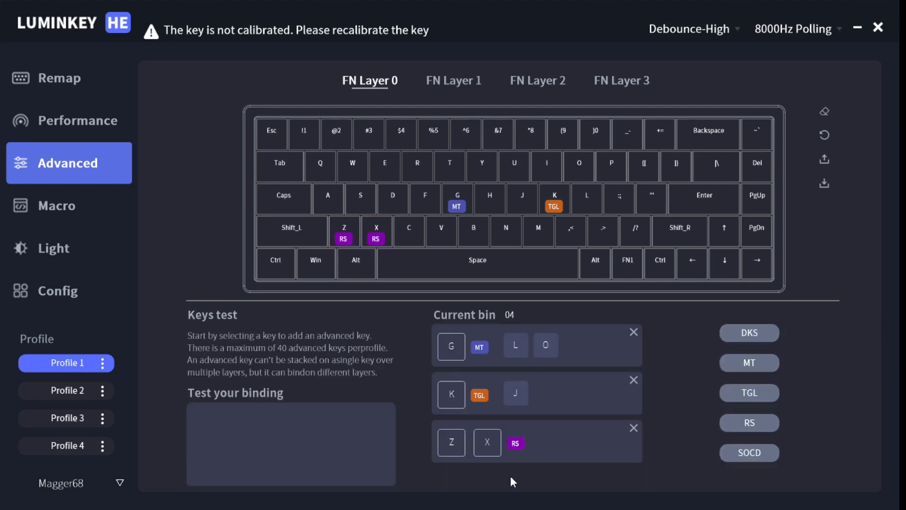
click(512, 453)
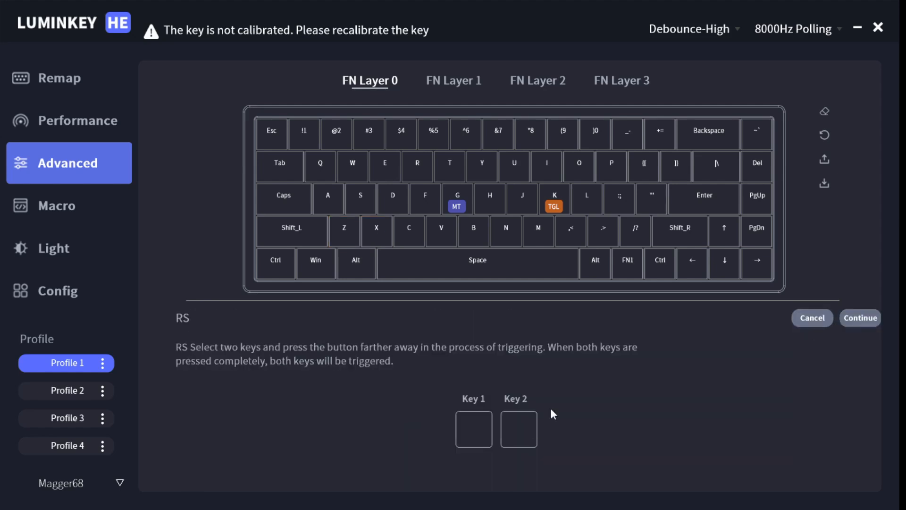
click(804, 321)
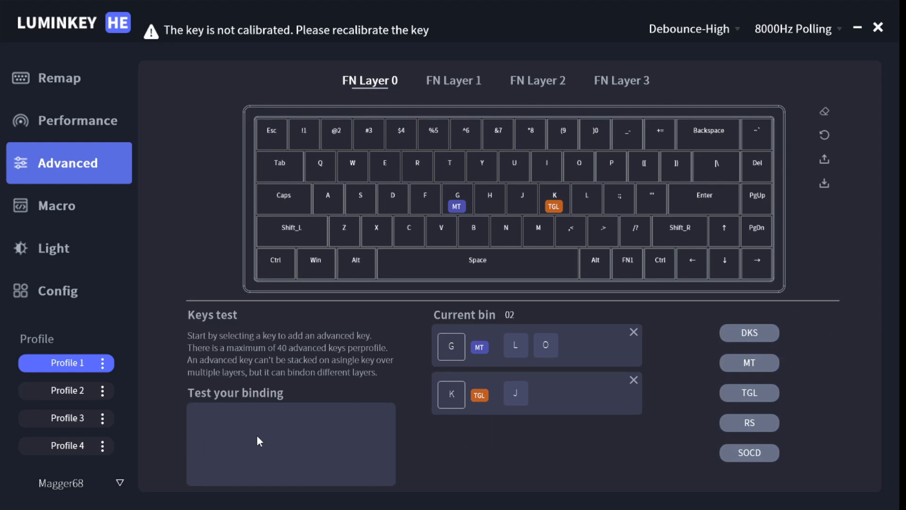
Bind Z and X as an RS pair with the actuation point raised to about 0.9 mm, and save
click(772, 426)
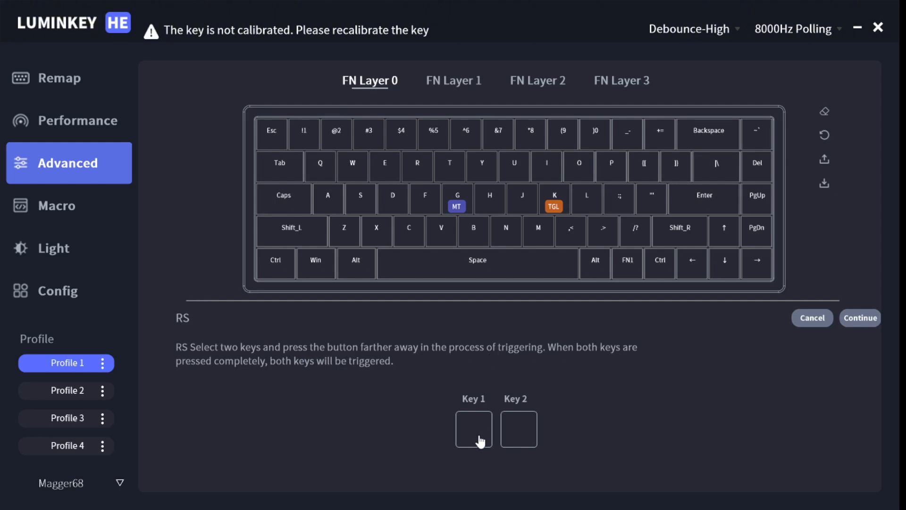
click(376, 231)
click(860, 317)
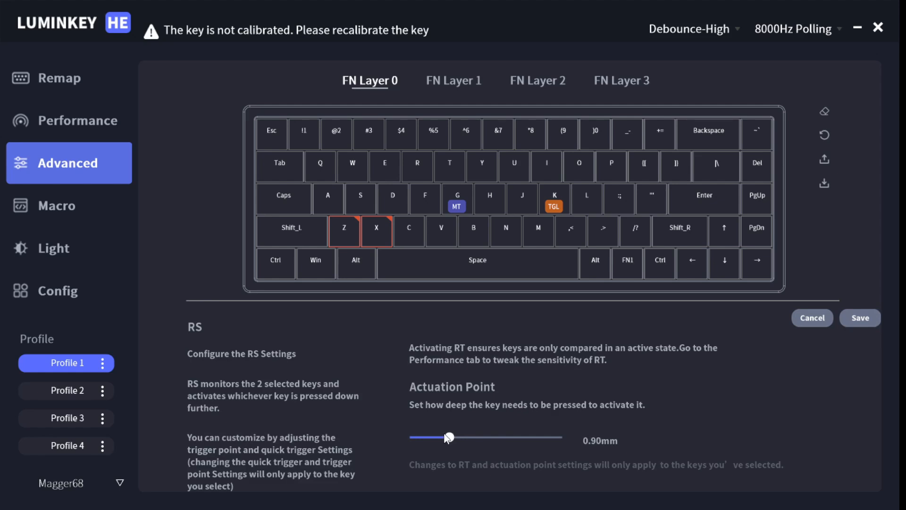
drag(410, 437, 454, 440)
click(861, 318)
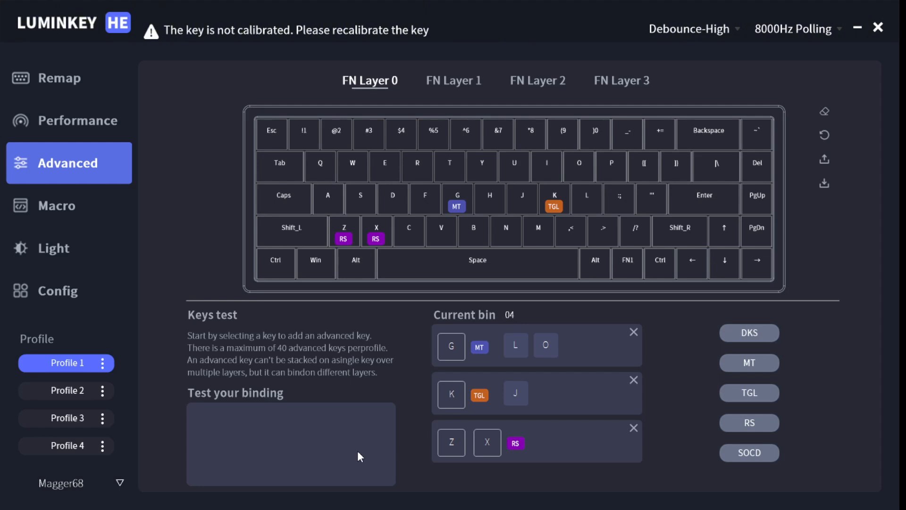
Test the RS pair by actuating Z and X alternately and together at different depths
key(z)
key(x)
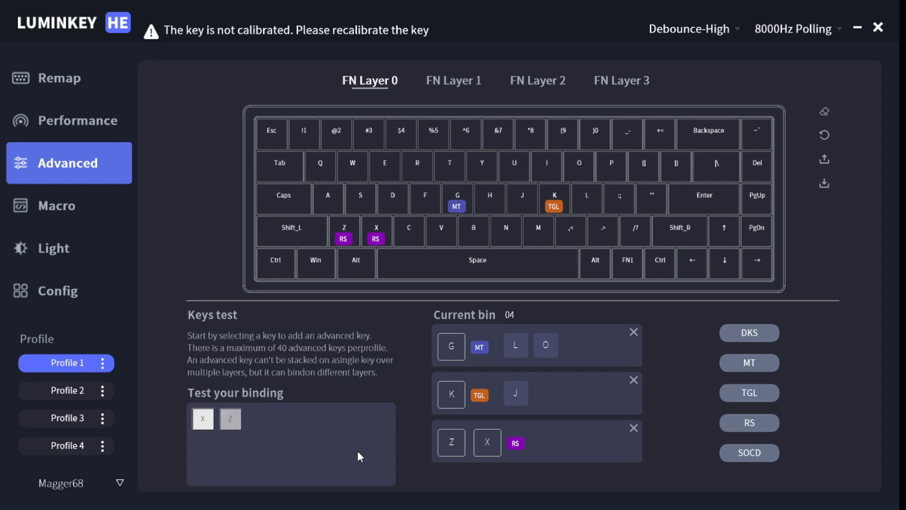
key(z)
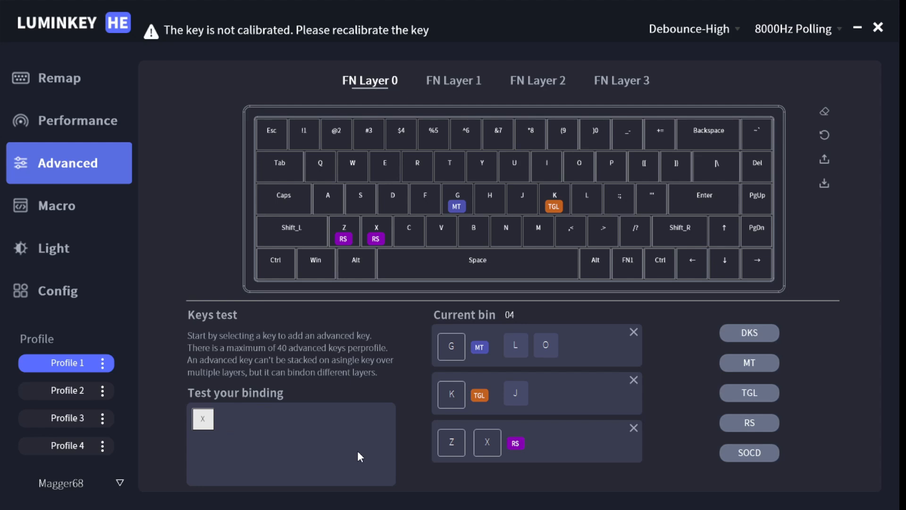
key(z)
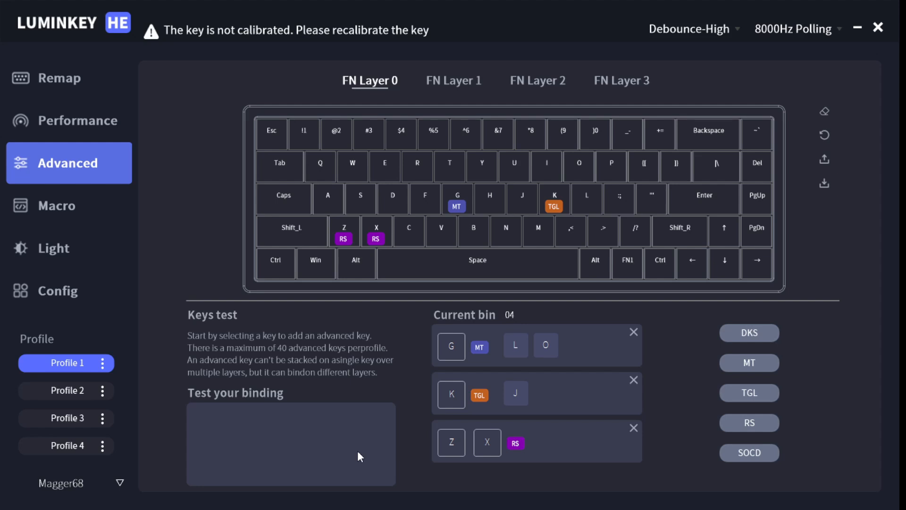
key(z)
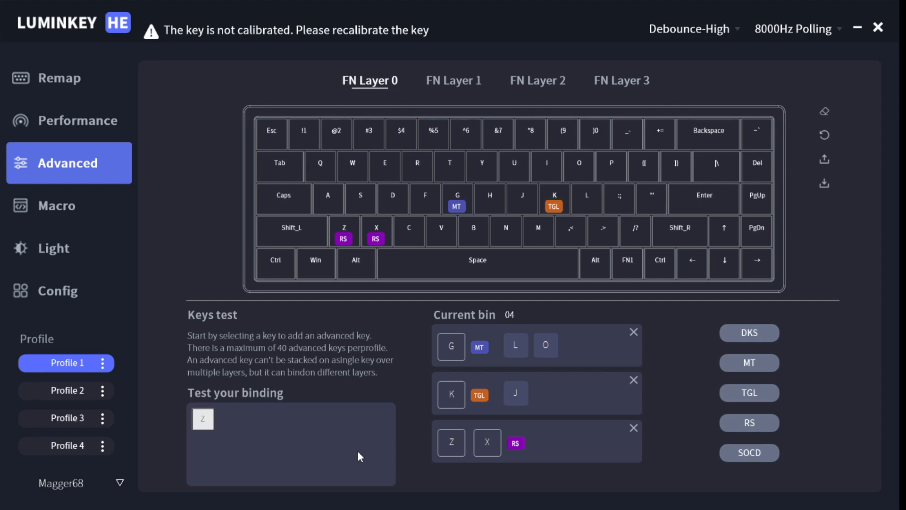
key(x)
key(z)
key(x)
key(z)
key(z)
key(x)
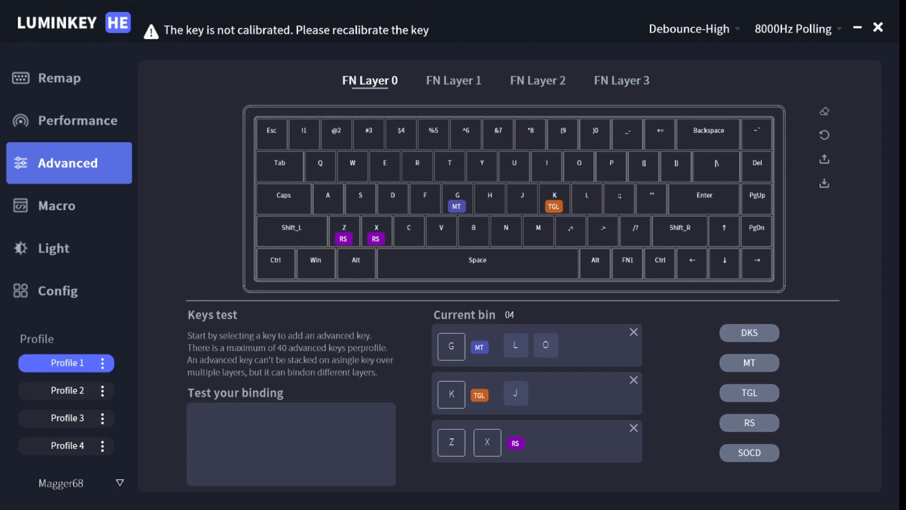
Bind the ← and → keys as a SOCD pair with Absolute priority (←Key) and save
click(763, 453)
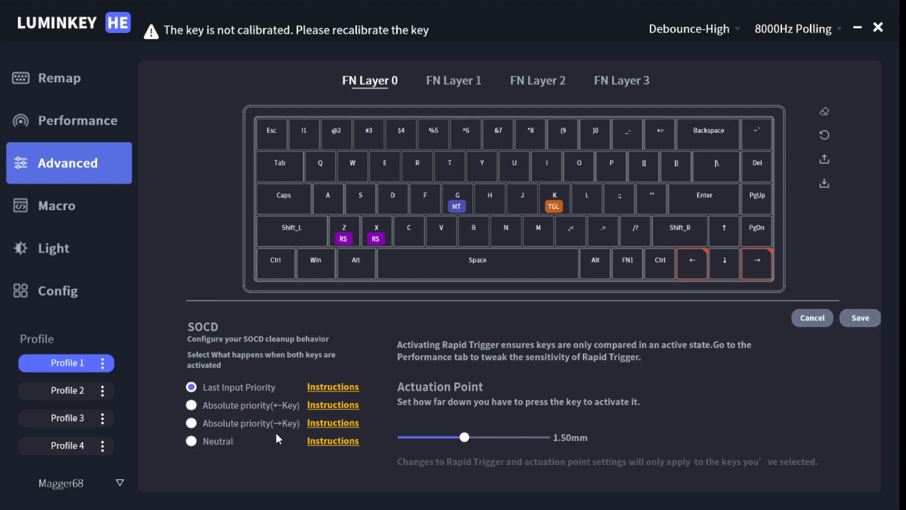
click(244, 407)
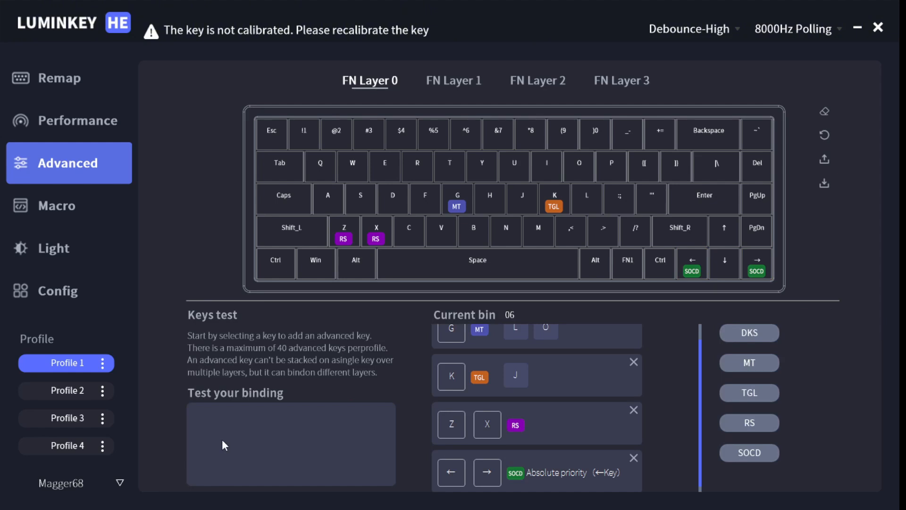
Test the SOCD pair by actuating the ← and → keys repeatedly under ←Key priority
key(Left)
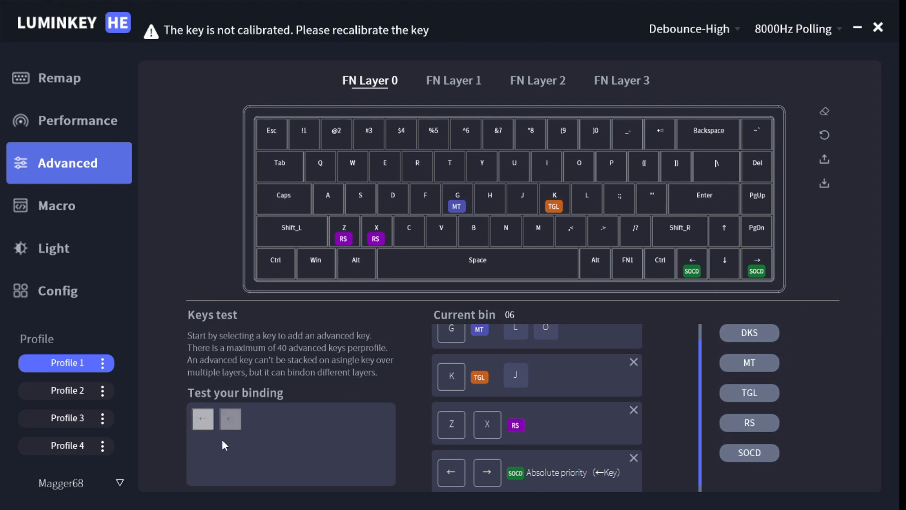
key(Right)
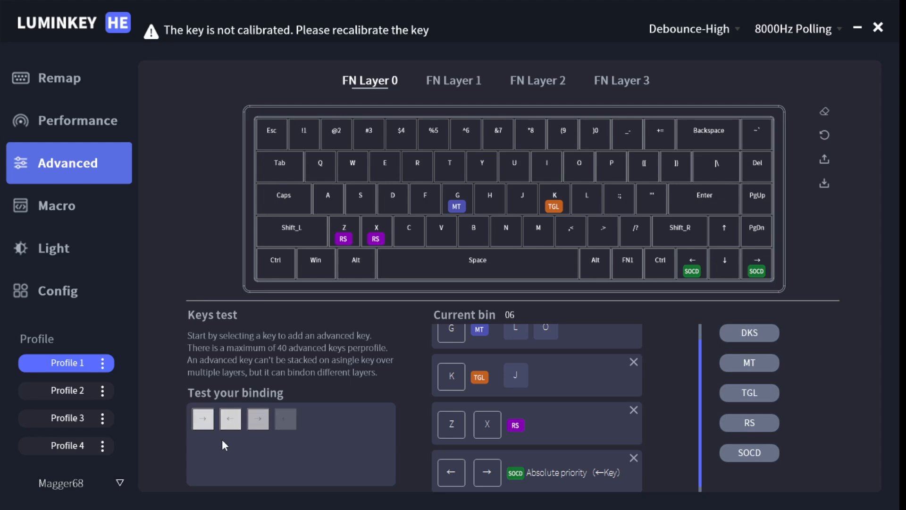
key(Left)
key(Left)
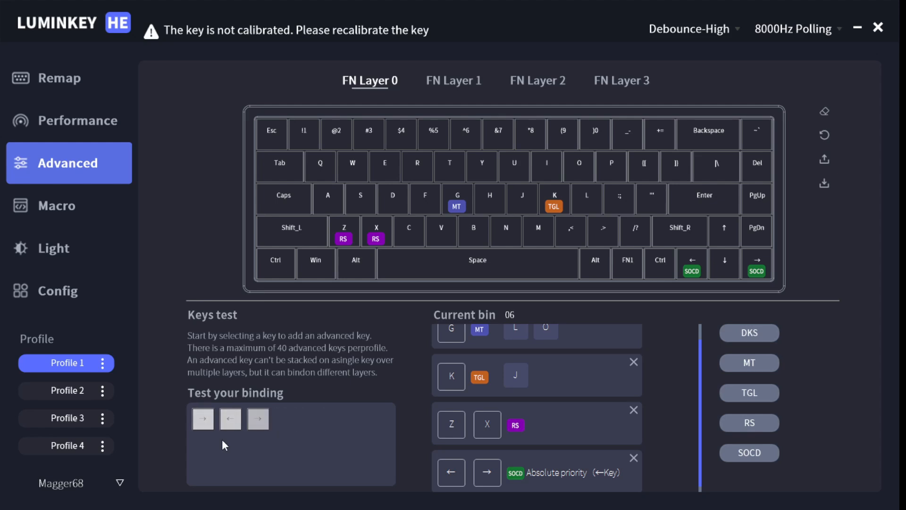
key(Left)
key(Left)
key(Left)
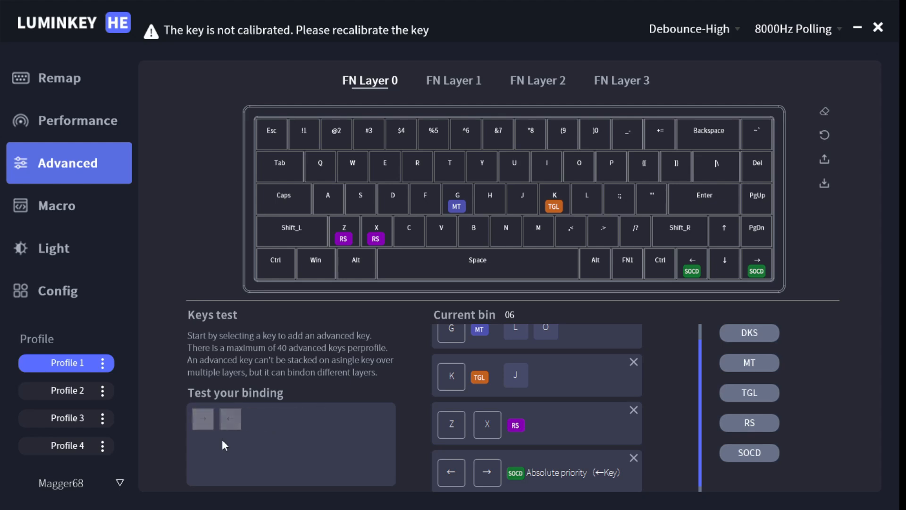
Change the arrow keys' SOCD behavior to Absolute priority (→Key), save, and test both arrow keys
click(582, 453)
click(863, 318)
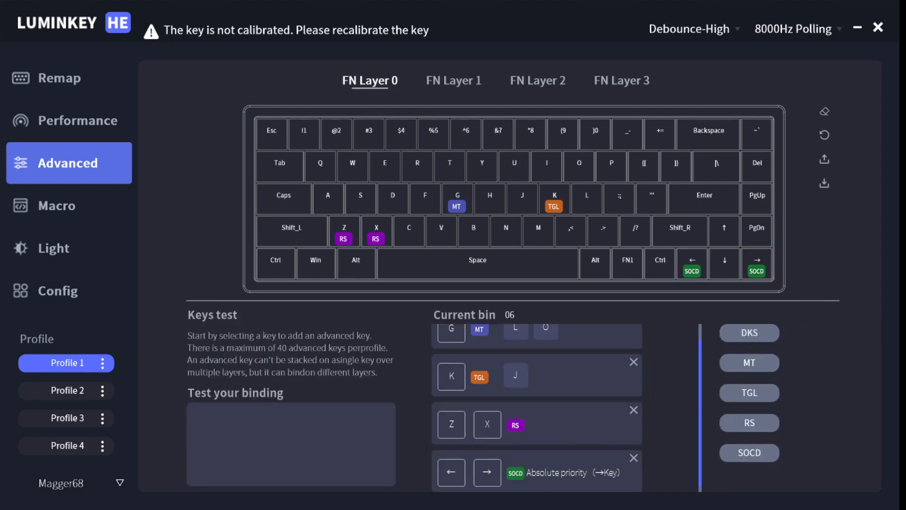
key(Left)
key(Right)
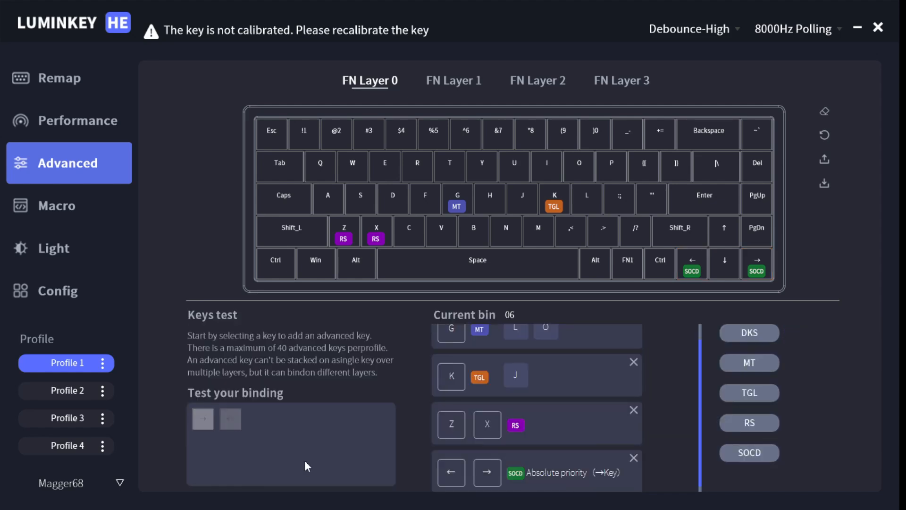
Test the SOCD pair by actuating the ← and → keys alternately and together under Absolute priority (→Key)
key(Left)
key(Right)
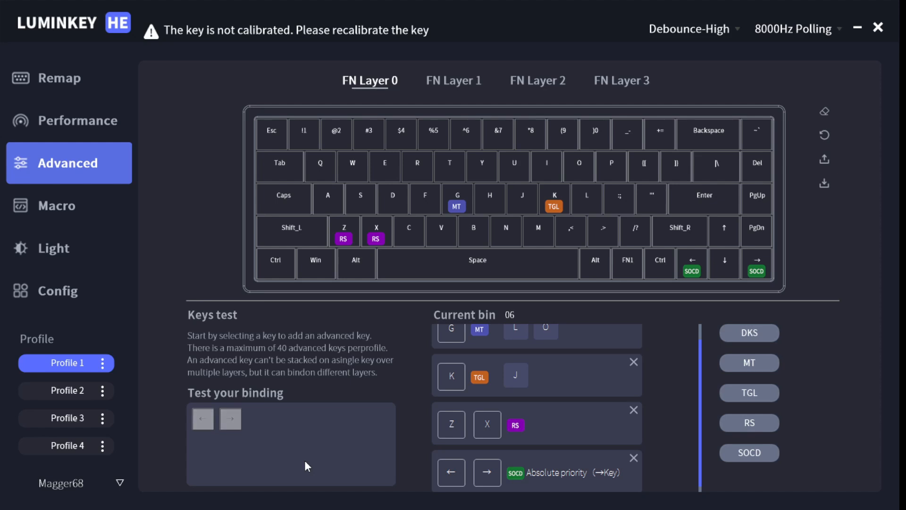
key(Right)
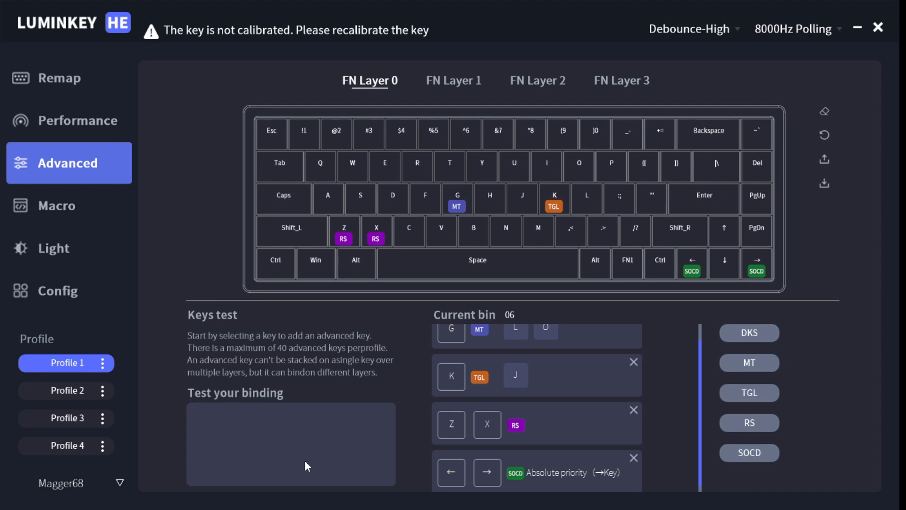
key(Left)
key(Right)
key(Left)
key(Right)
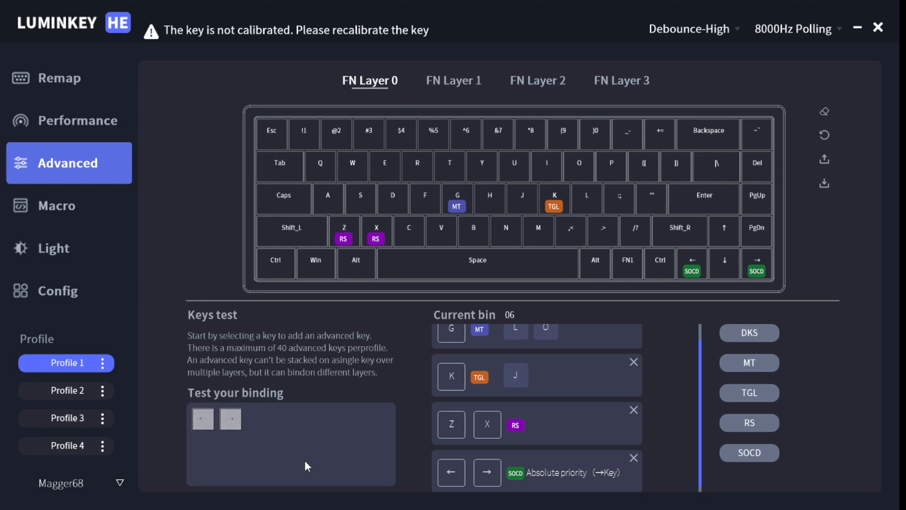
key(Left)
key(Right)
key(Left)
key(Right)
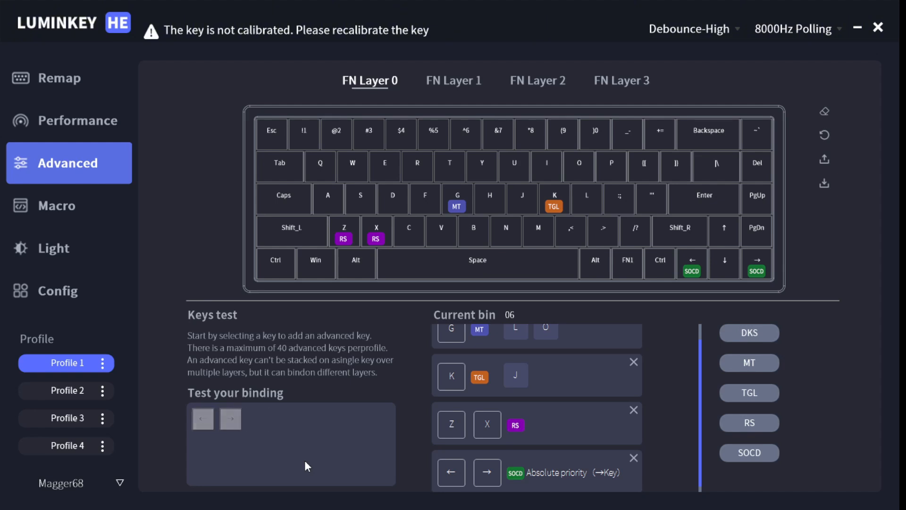
key(Left)
key(Right)
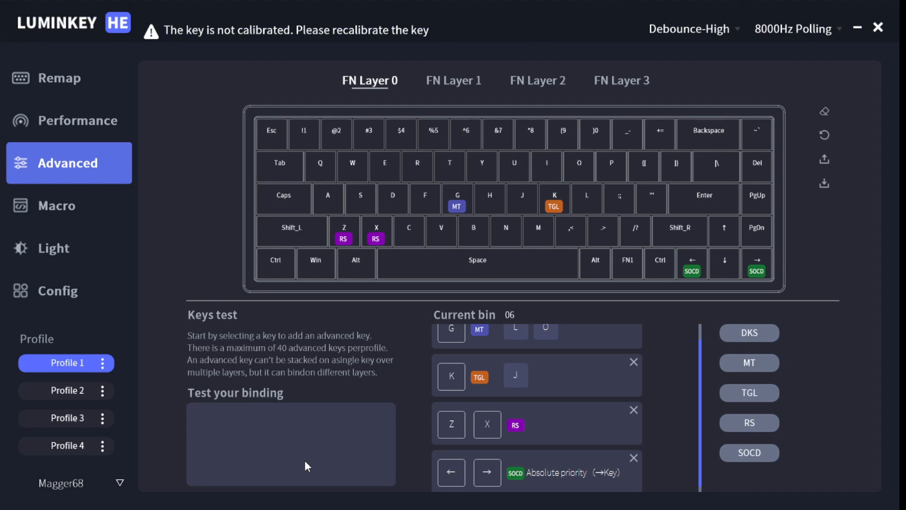
key(Left)
key(Right)
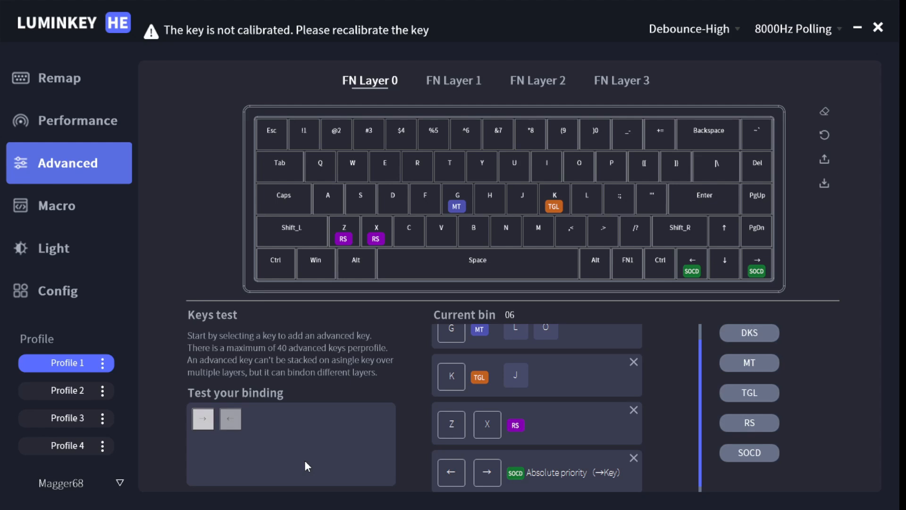
key(Left)
key(Right)
key(Left)
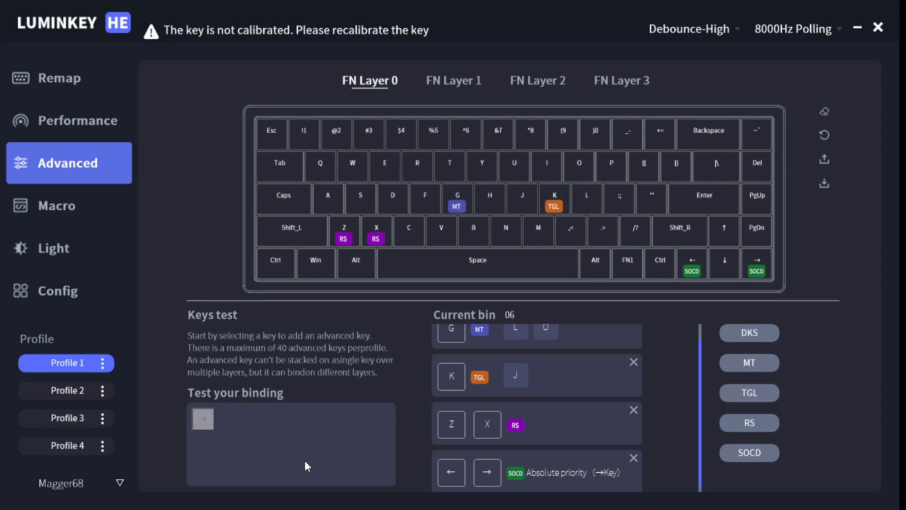
key(Right)
key(Left)
key(Right)
key(Right)
key(Left)
key(Right)
key(Left)
key(Right)
key(Left)
key(Right)
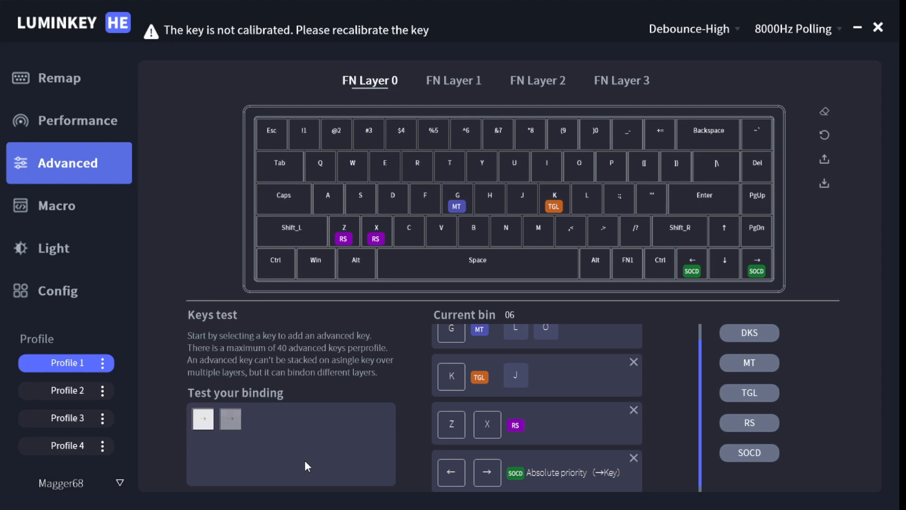
key(Left)
key(Right)
key(Left)
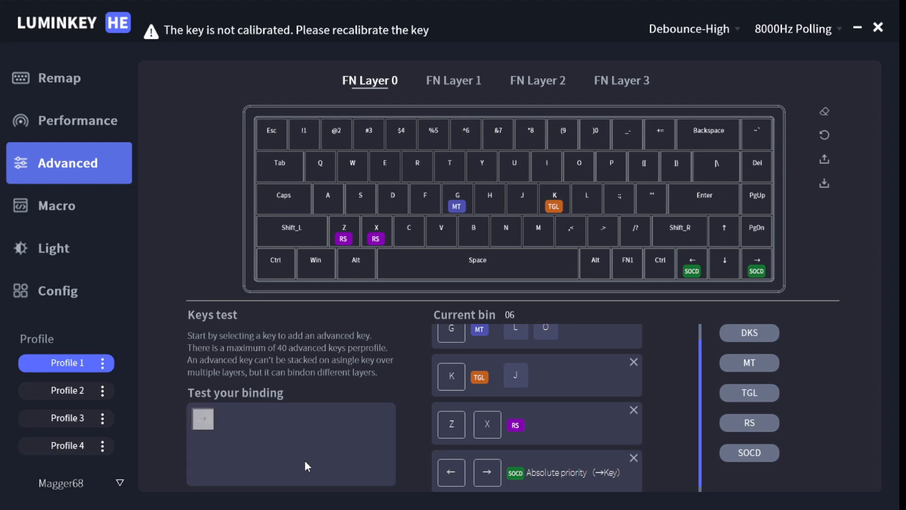
key(Right)
key(Left)
key(Right)
key(Right)
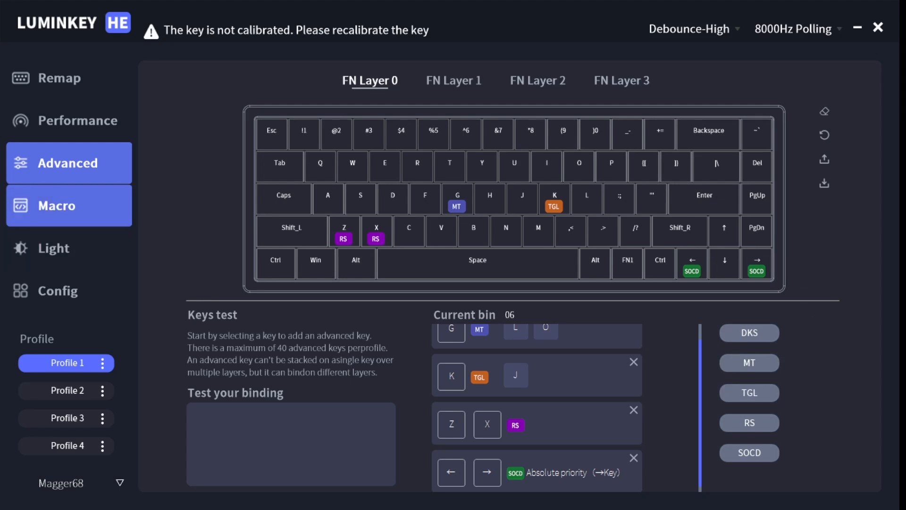
Record macro M1 as the key sequence Q, W, E with recorded input intervals and save it
click(71, 211)
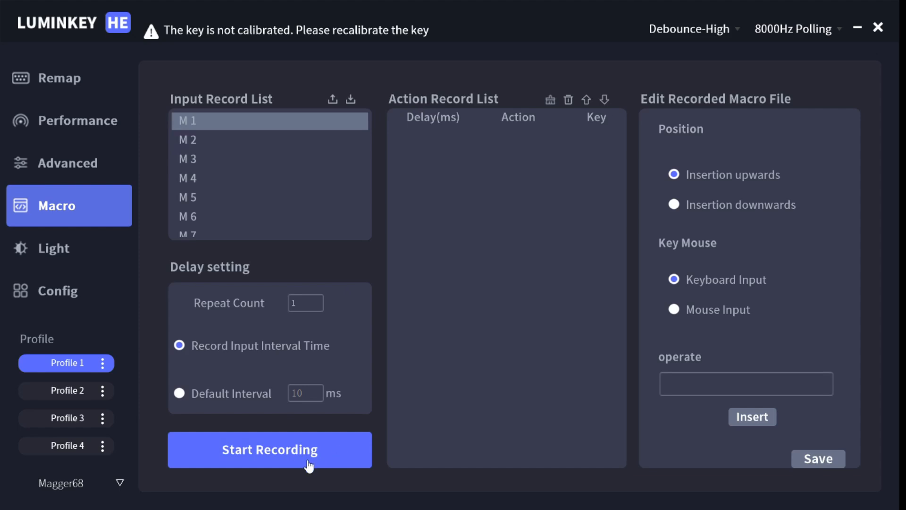
click(245, 456)
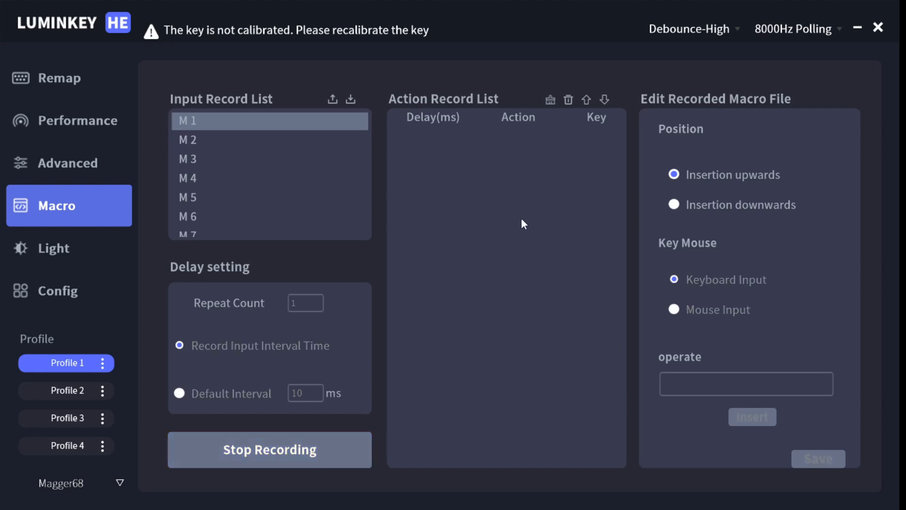
key(q)
key(w)
key(e)
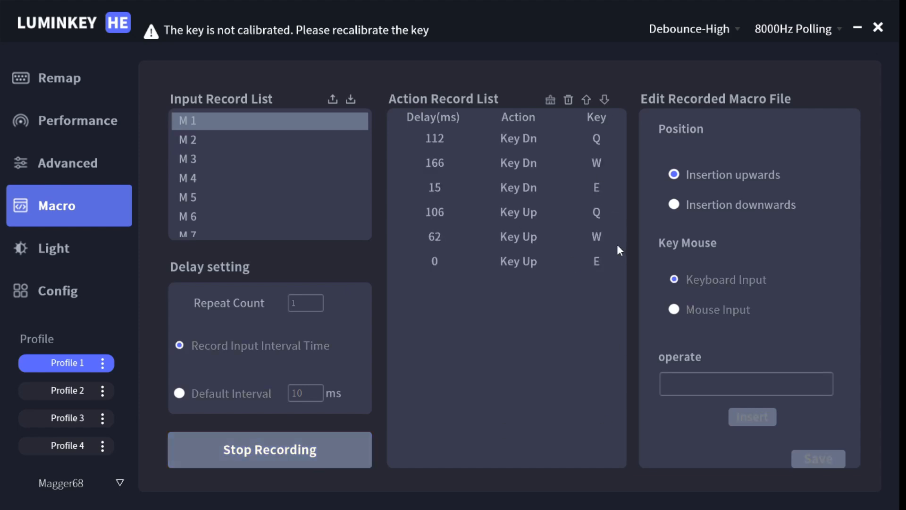
click(278, 450)
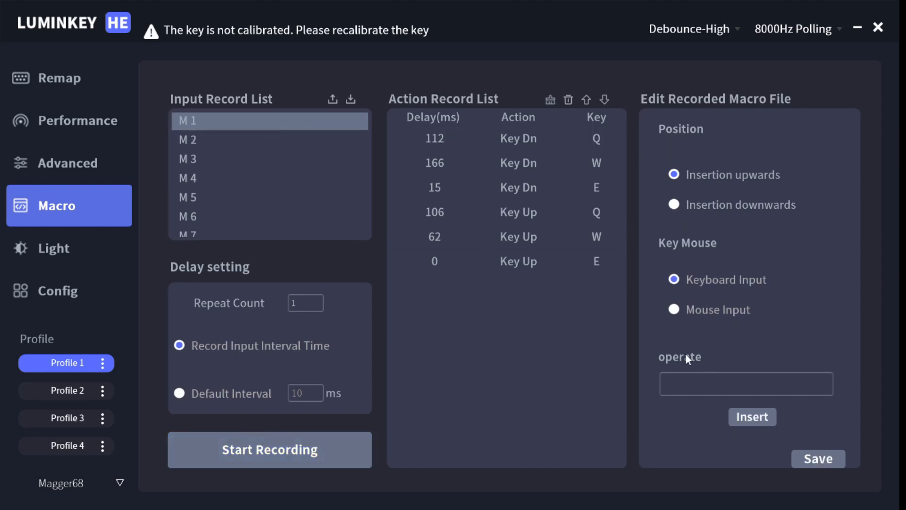
click(831, 463)
Assign macro M1 to the Q key on FN Layer 0
click(60, 88)
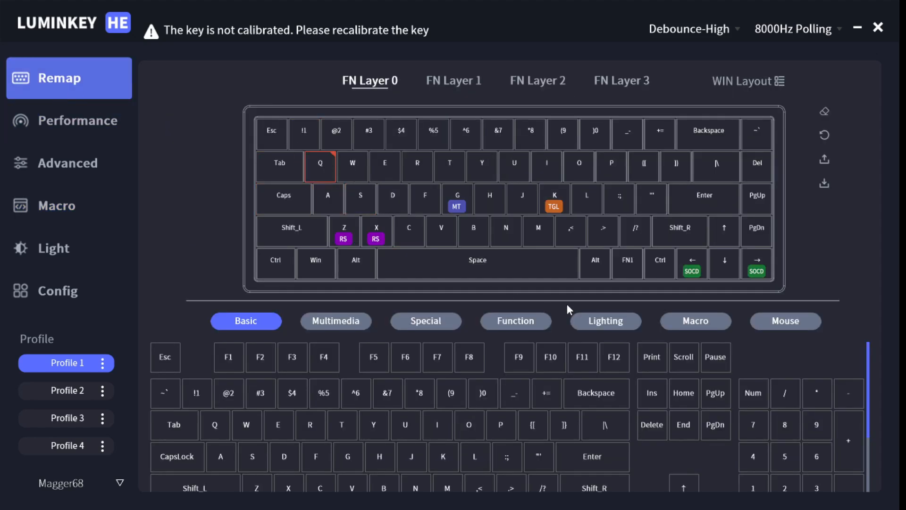
click(703, 324)
click(167, 360)
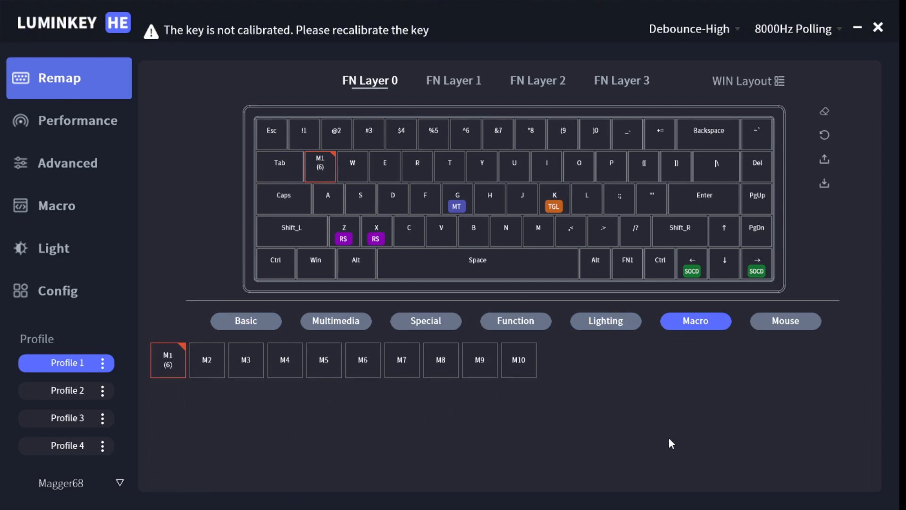
click(376, 234)
Preview the Musical Rhythm, Custom Light, Hundred Flowers and Fountain light modes, and set the keyboard lighting to Starlight
click(117, 241)
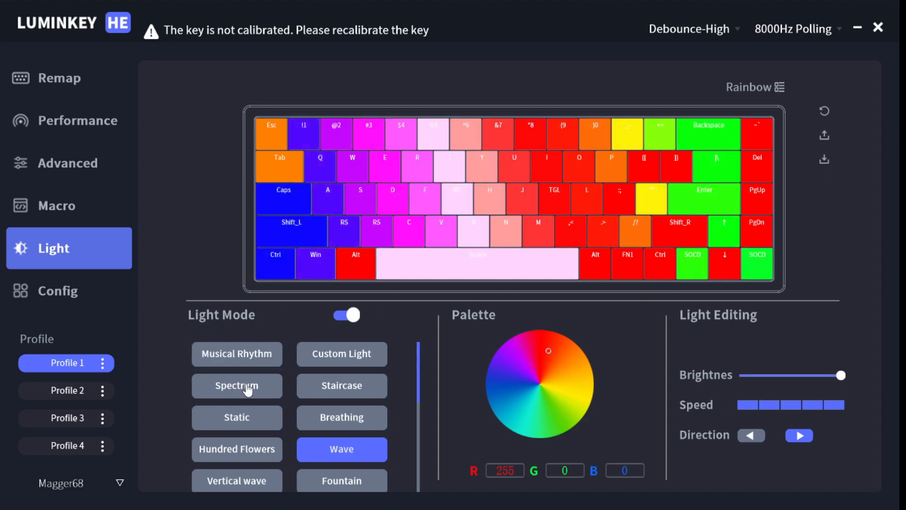
click(238, 357)
click(341, 356)
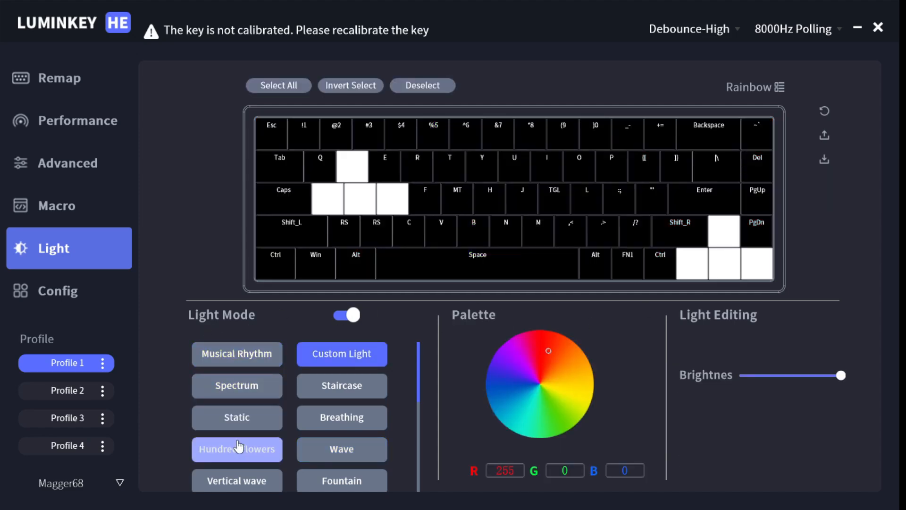
click(239, 449)
click(342, 478)
scroll(343, 410, down, 3)
scroll(343, 409, down, 2)
click(348, 427)
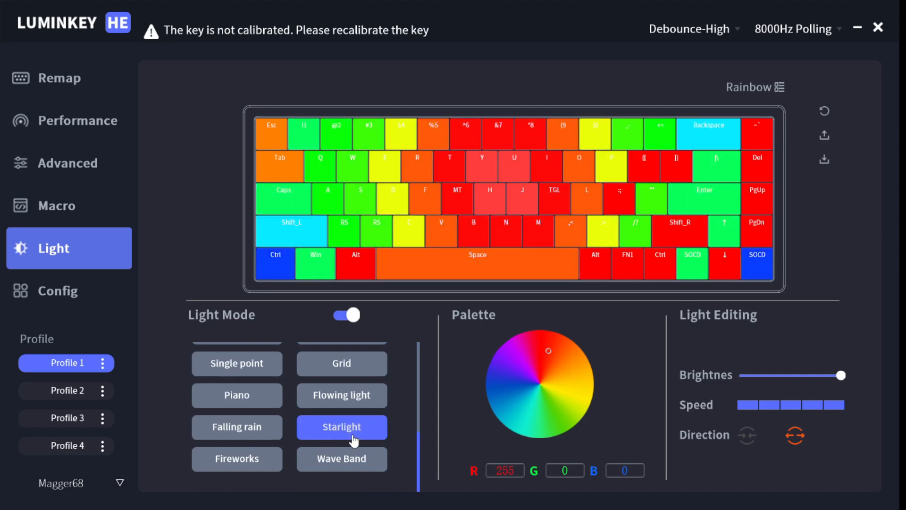
Switch the keyboard lighting off and back on
scroll(349, 439, up, 5)
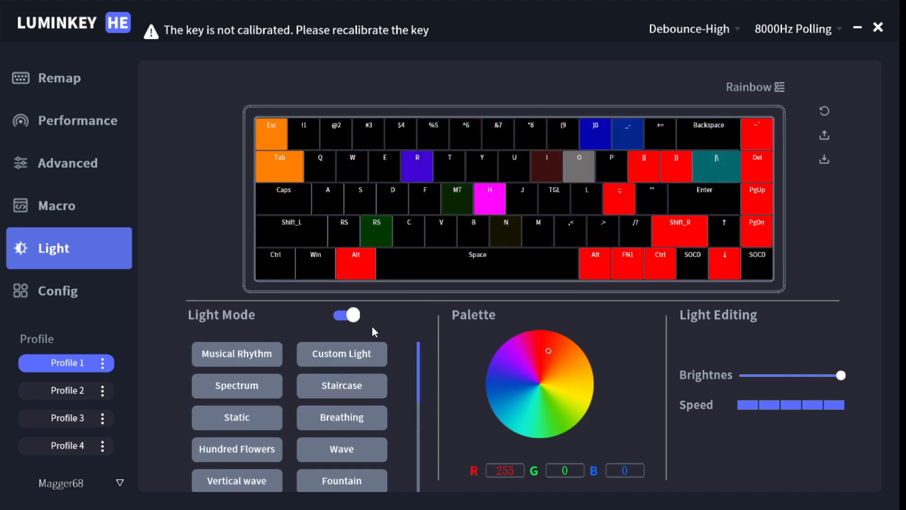
click(351, 315)
click(353, 315)
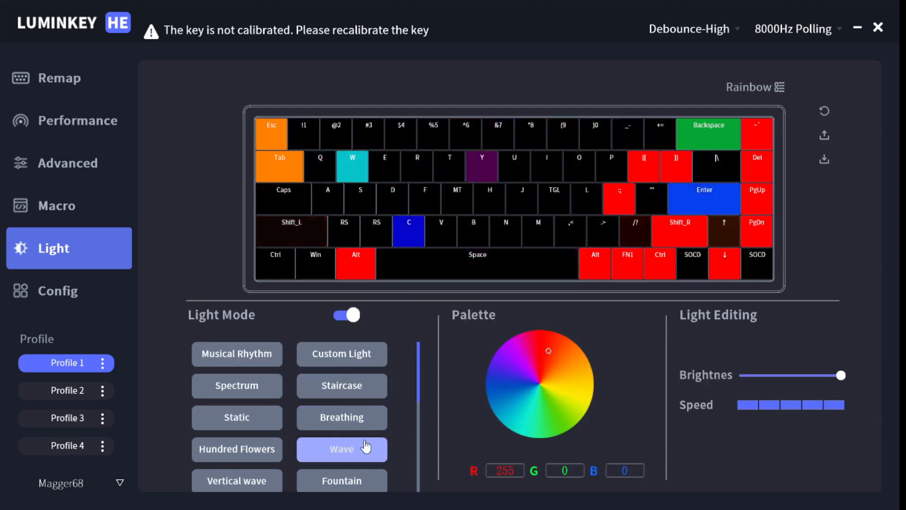
Review the driver's language, startup, exit and update settings, and return to the key remapping page
click(53, 297)
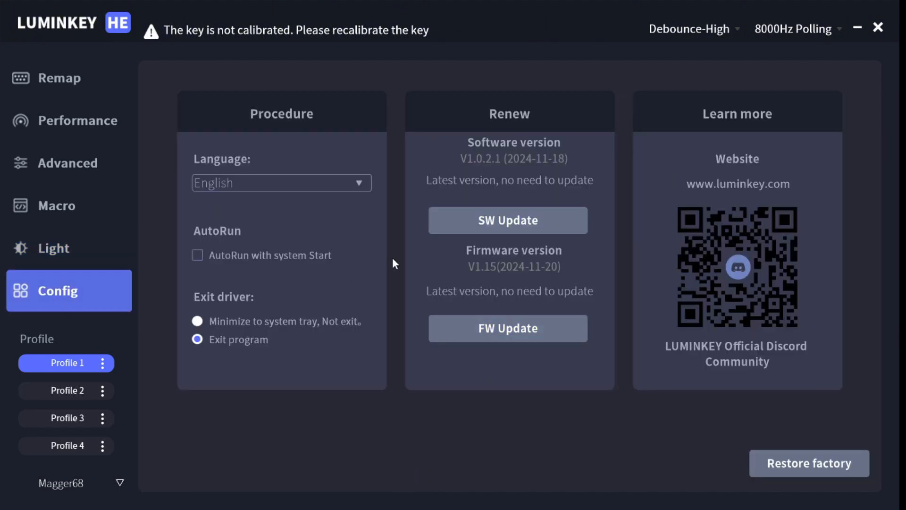
click(118, 99)
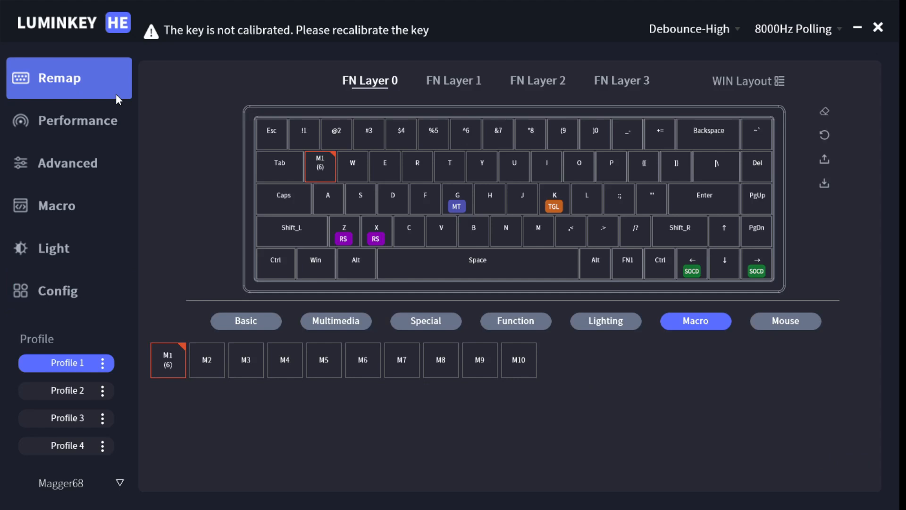